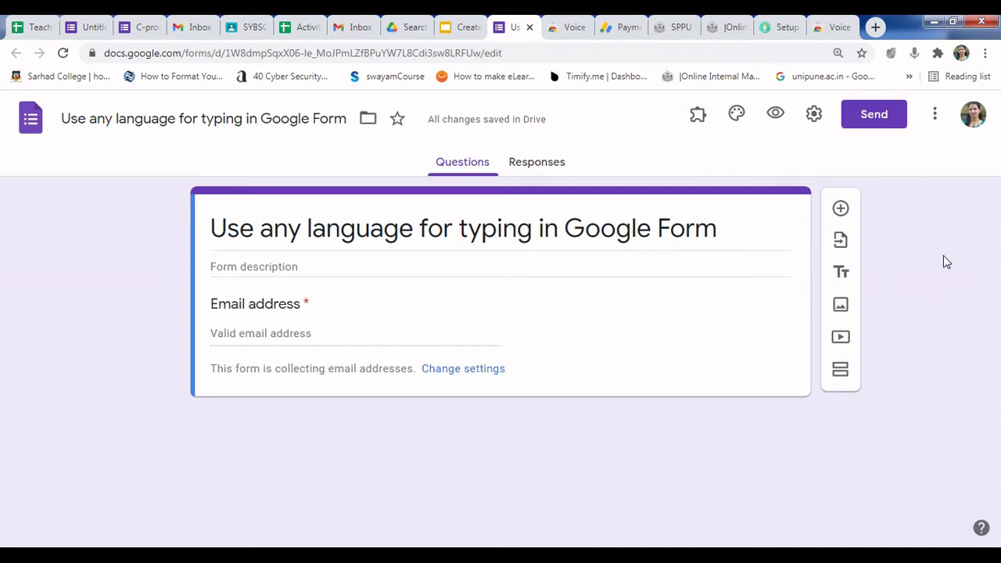
Step: Search for "google chrome store" in a new browser tab and open the Google Chrome web store result
left_click(875, 27)
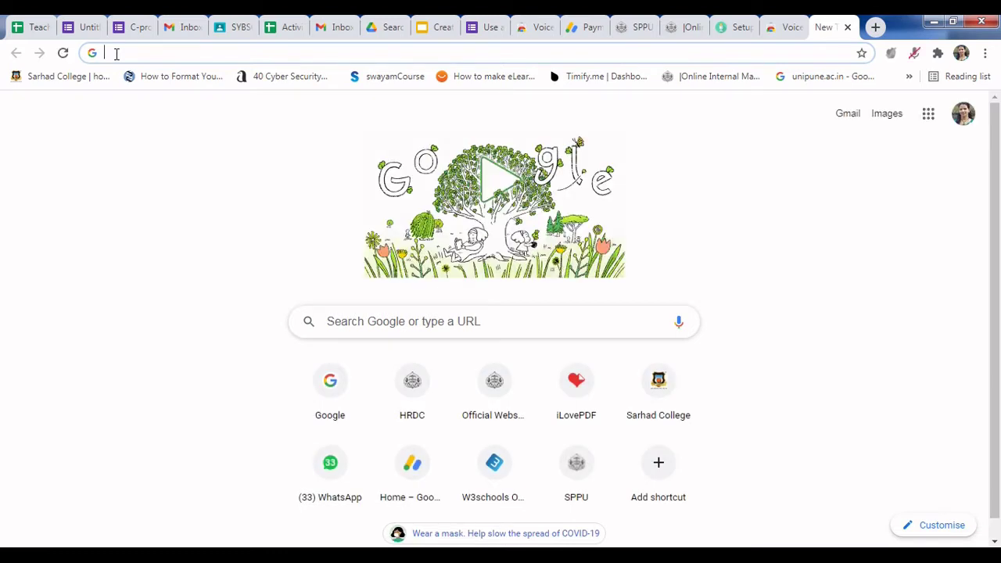
type("google")
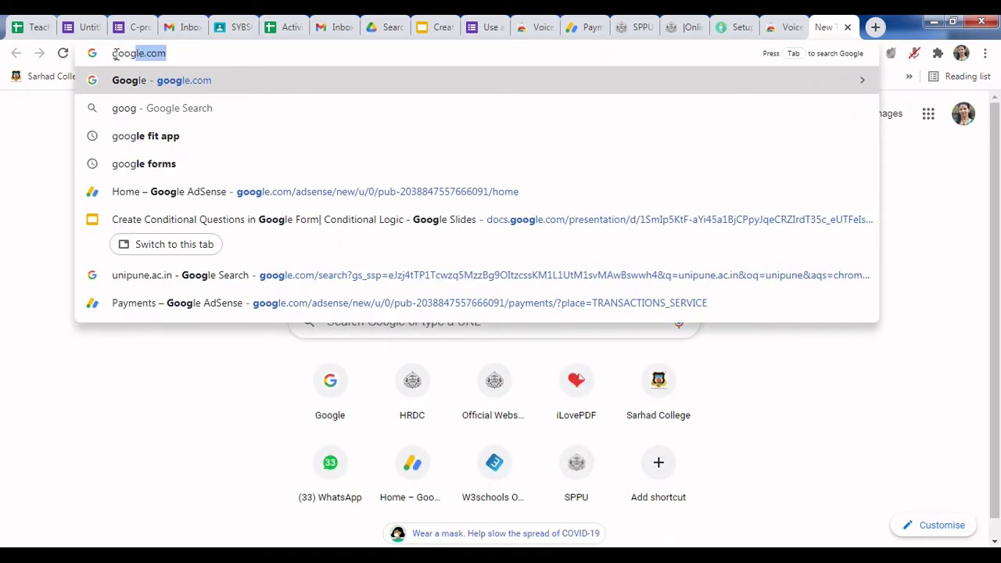
type(" ch")
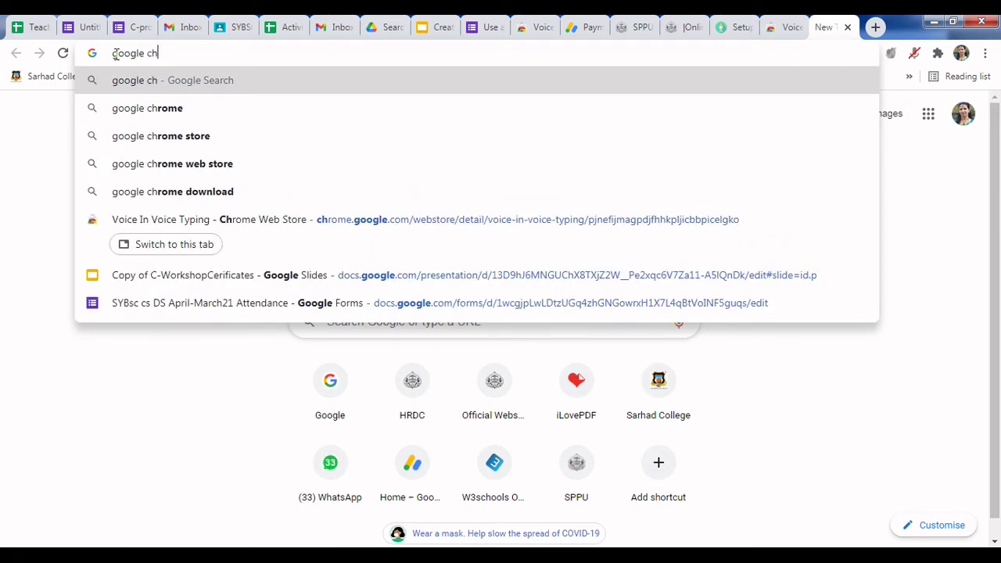
type("rome")
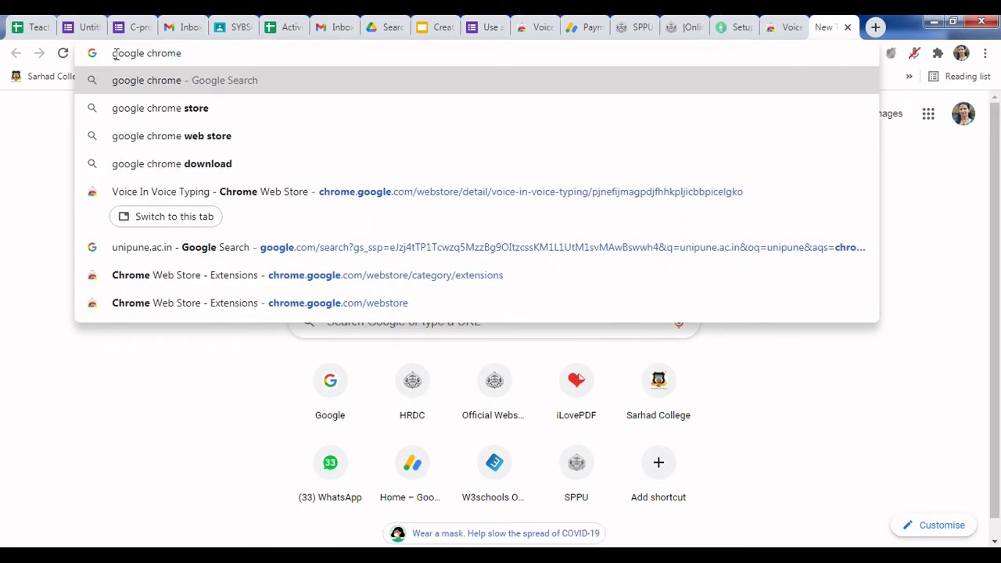
left_click(156, 112)
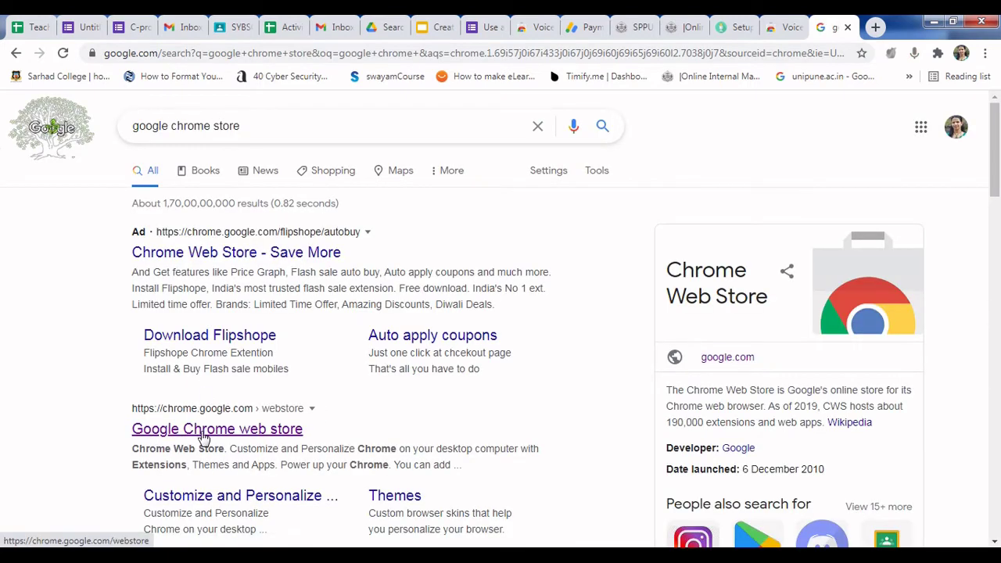
left_click(215, 430)
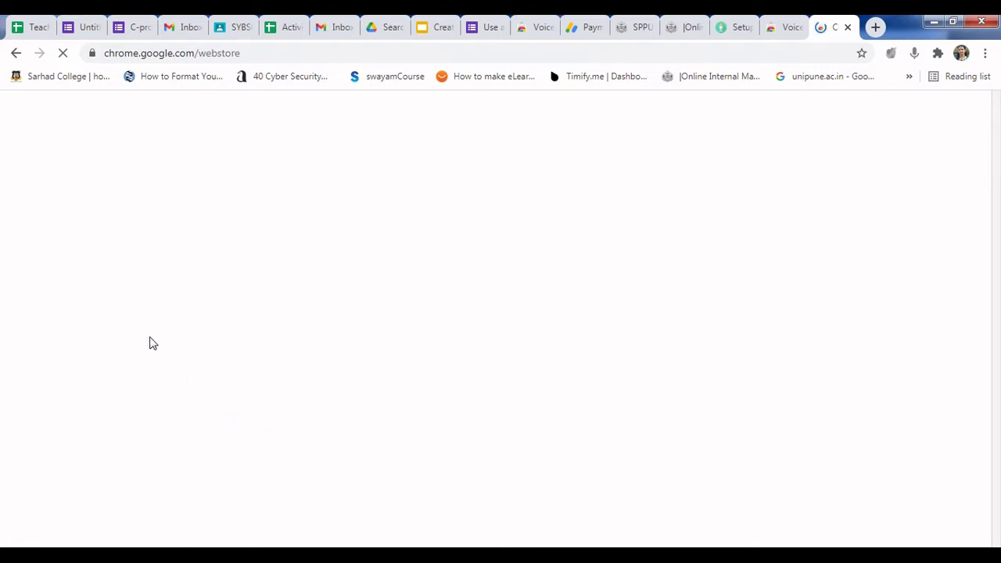
Step: Search the Chrome Web Store for "voice in voice typing"
left_click(129, 165)
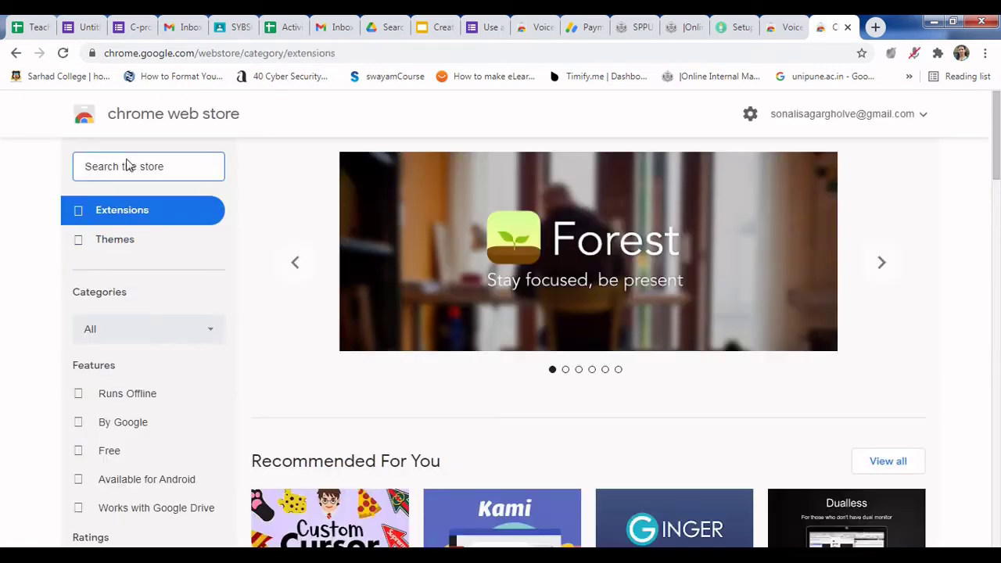
type("voice")
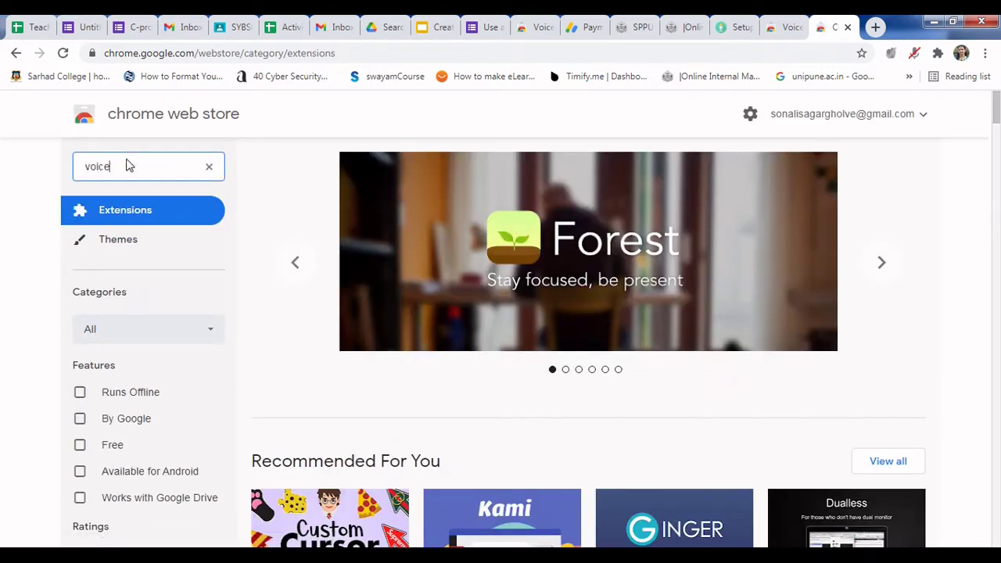
type(" in ")
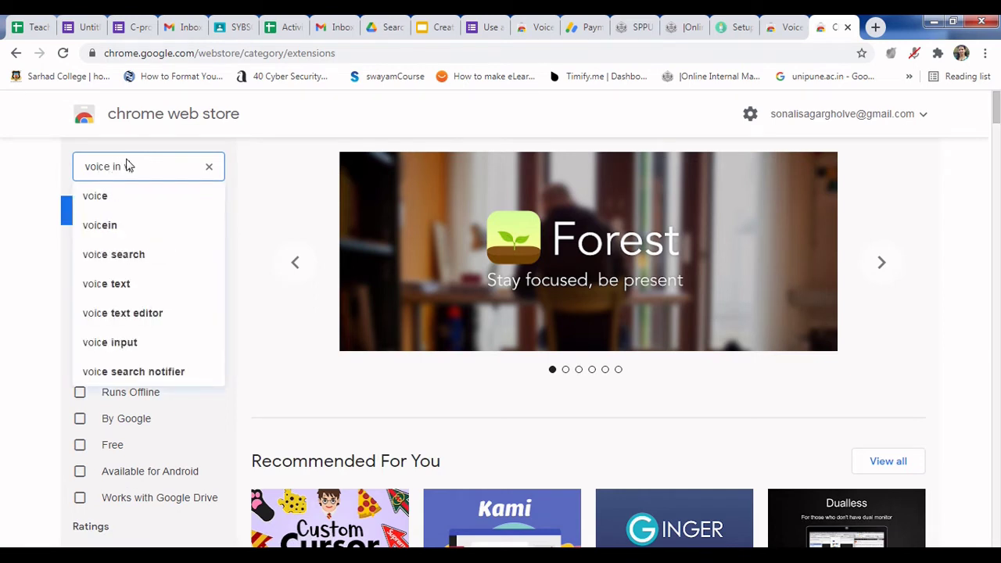
type("voice")
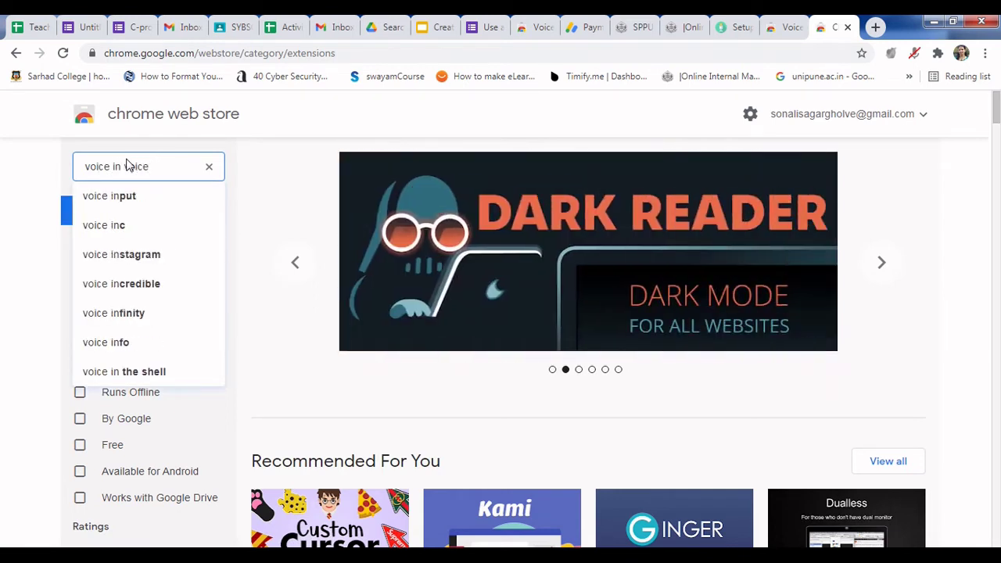
type(" typin")
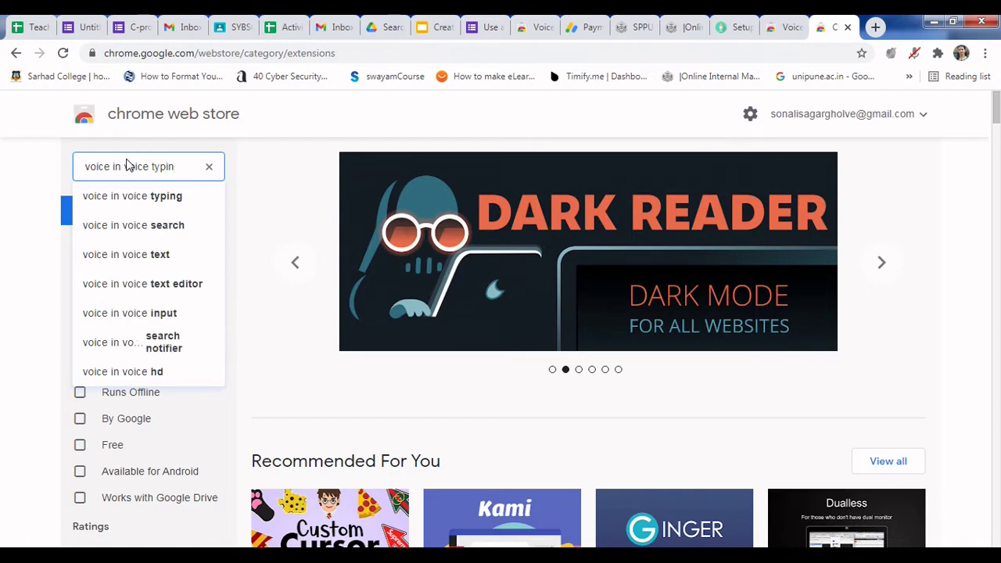
left_click(148, 197)
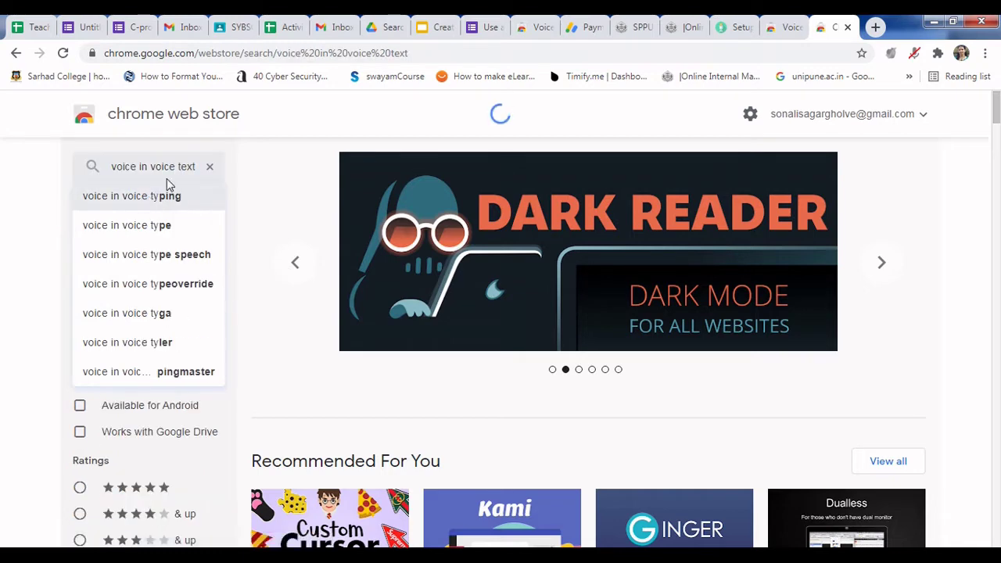
left_click(202, 166)
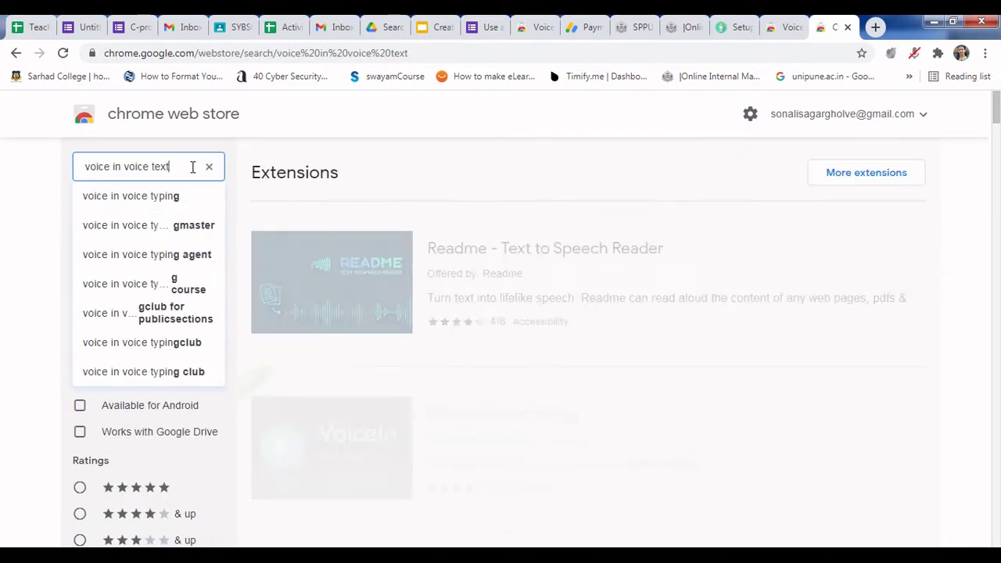
key("BackSpace")
key("BackSpace")
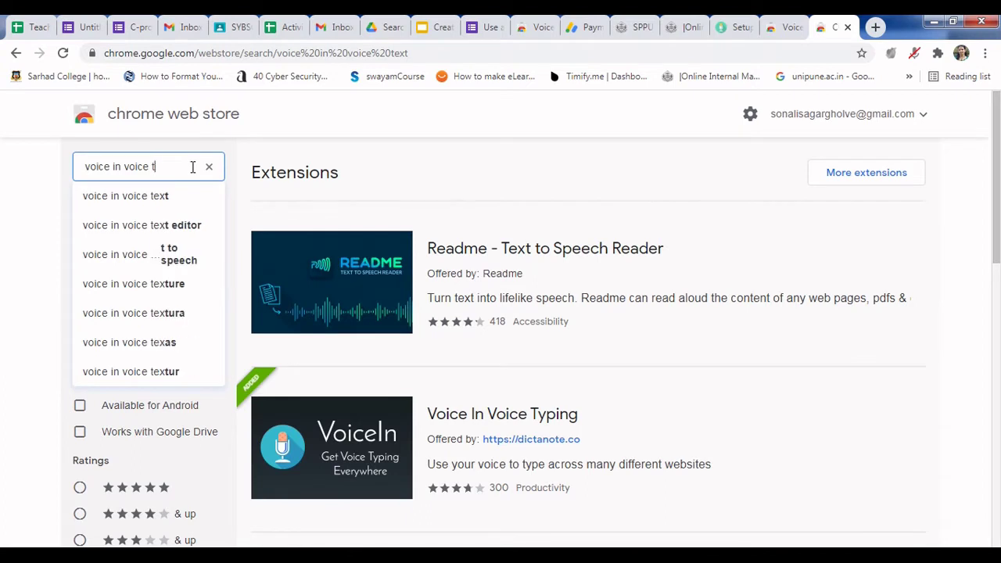
type("yping")
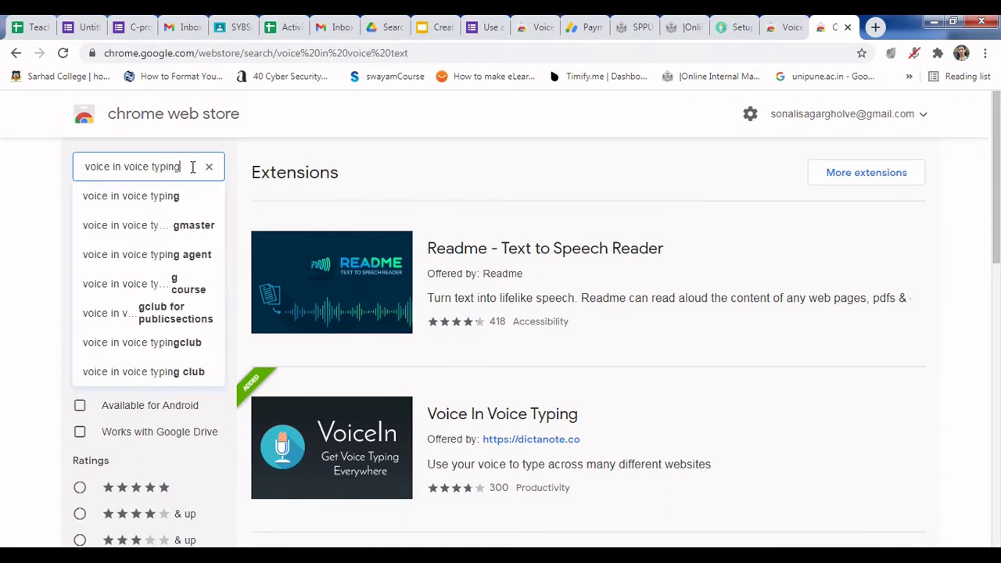
key("Return")
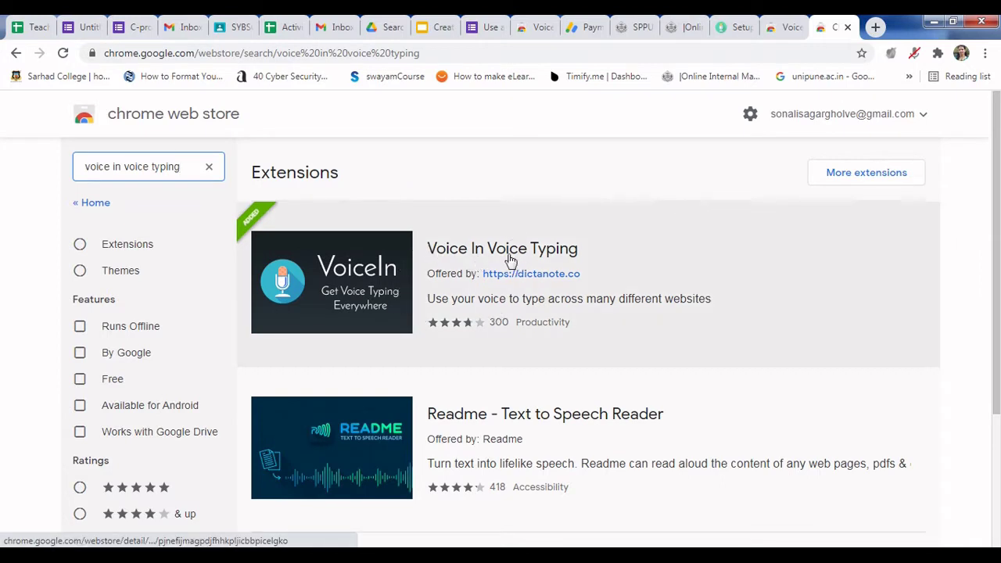
Step: Open the Voice In Voice Typing extension's store page and look over its overview
left_click(453, 259)
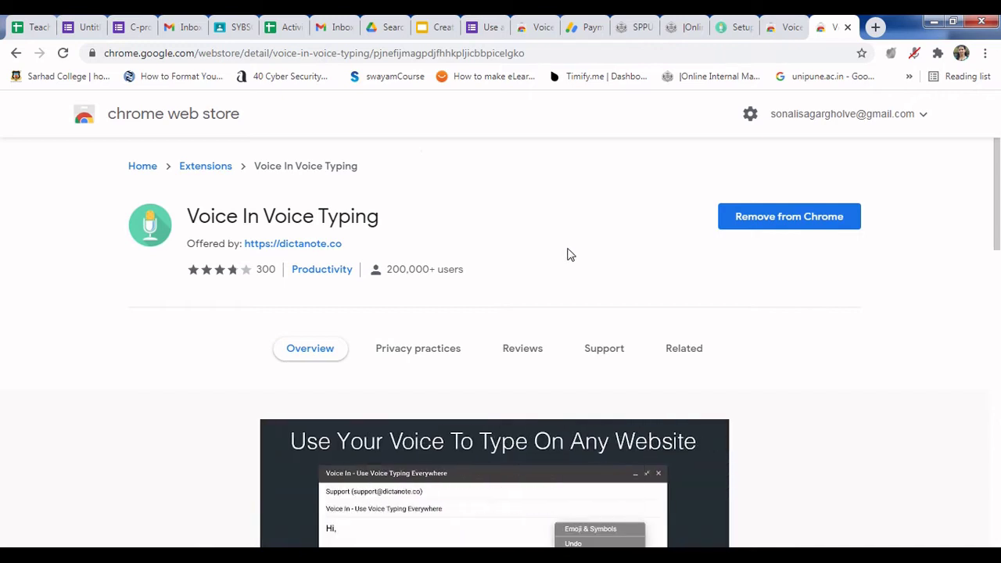
scroll(568, 239, "down", 1)
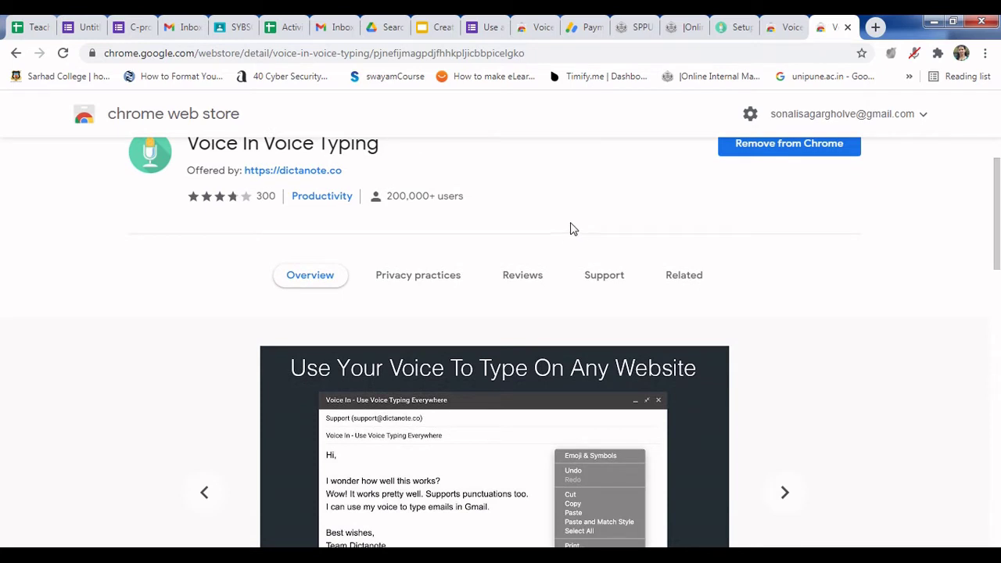
scroll(573, 226, "up", 1)
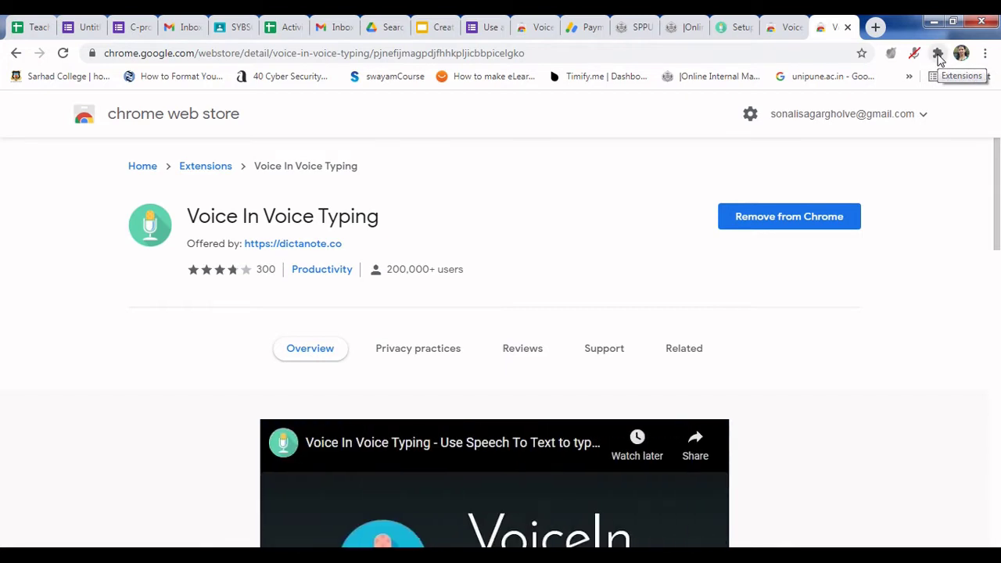
Step: Unpin the Voice In Voice Typing extension from the browser toolbar and close the extensions list
left_click(938, 54)
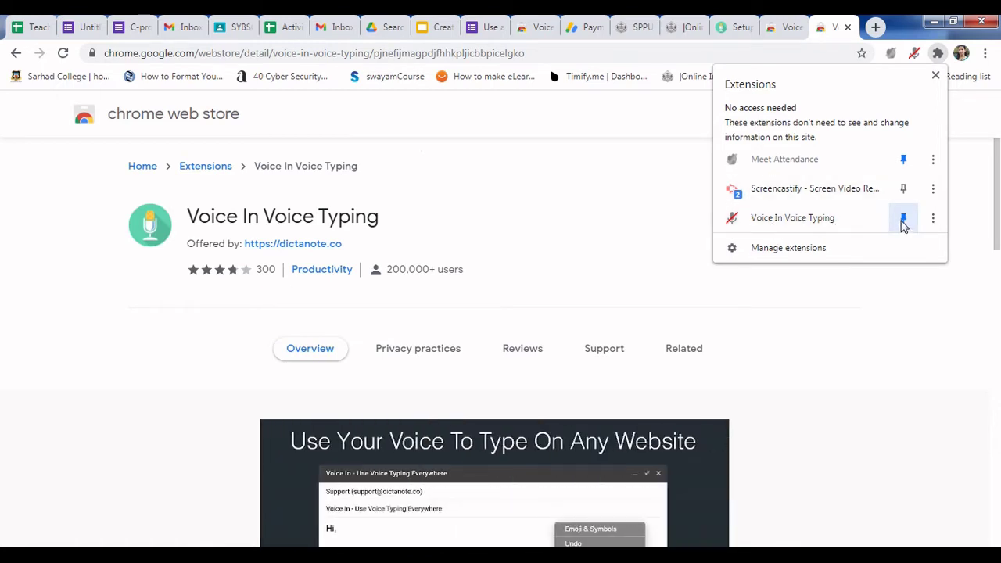
left_click(904, 219)
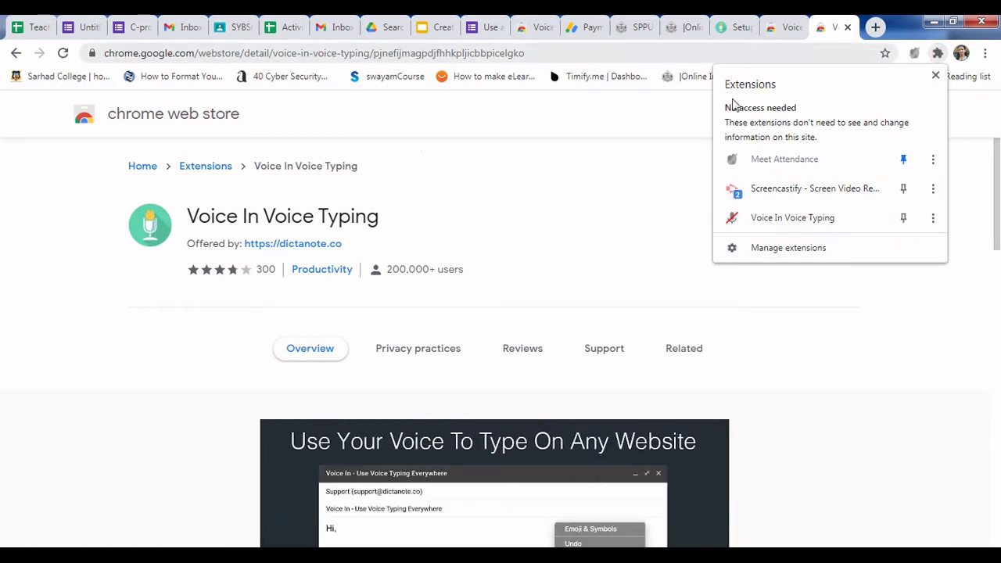
left_click(972, 284)
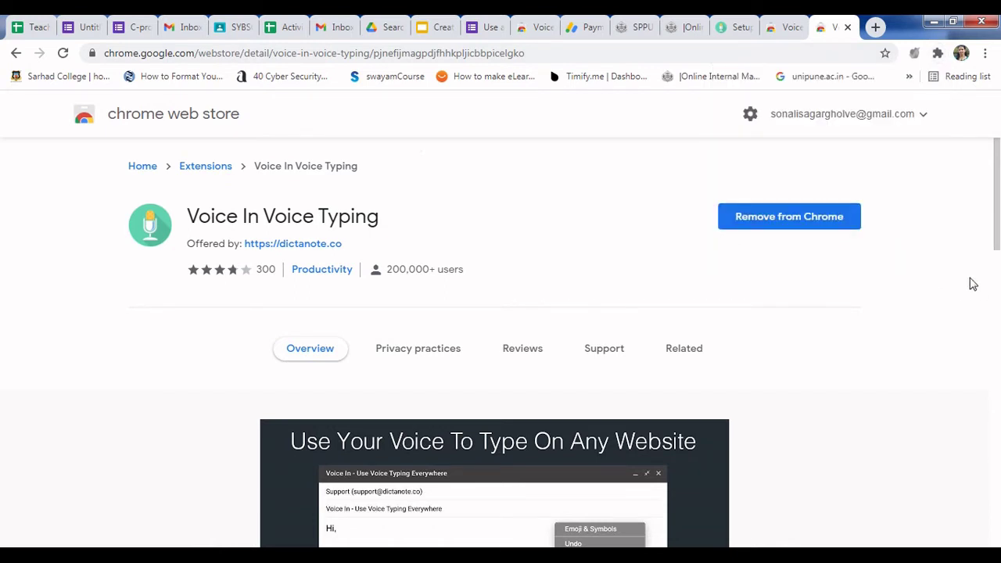
Step: Return to the "Use any language for typing in Google Form" form, add a new question and start Voice In Voice Typing
left_click(483, 30)
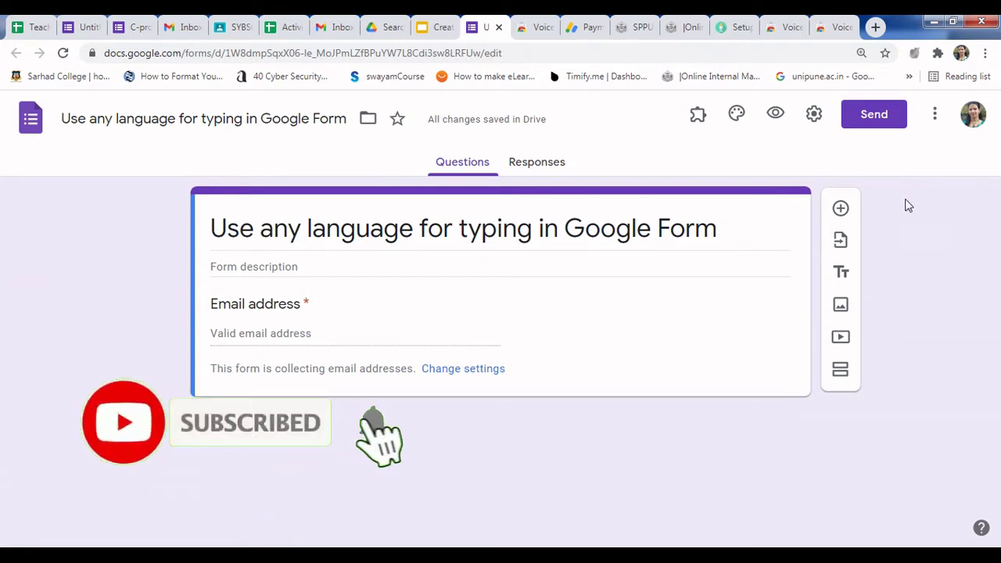
left_click(841, 210)
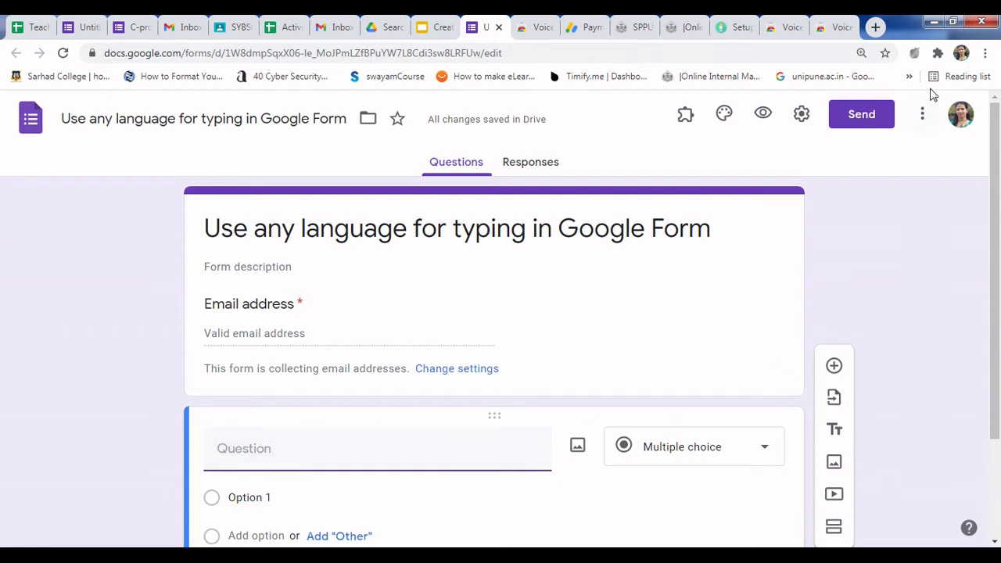
left_click(938, 54)
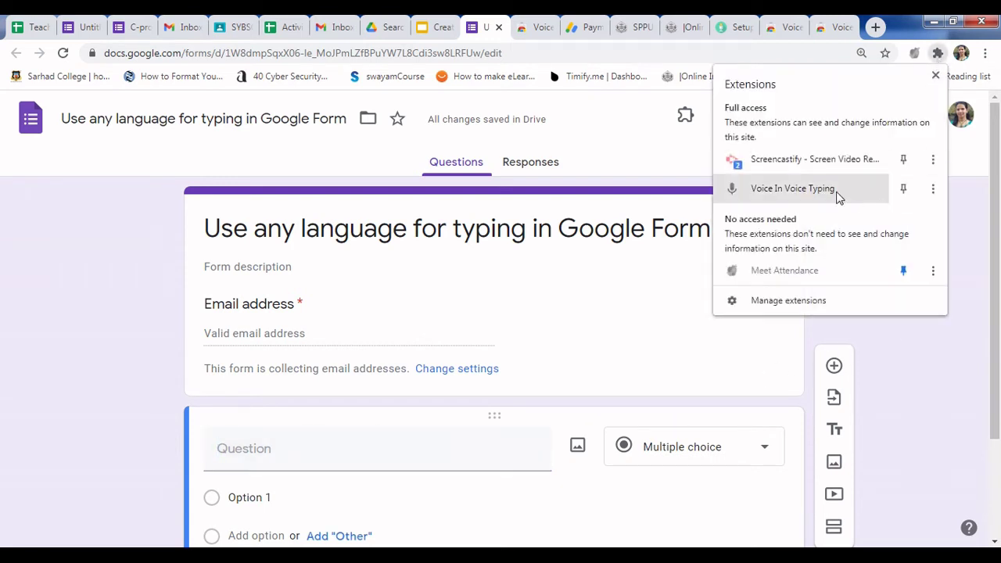
left_click(775, 191)
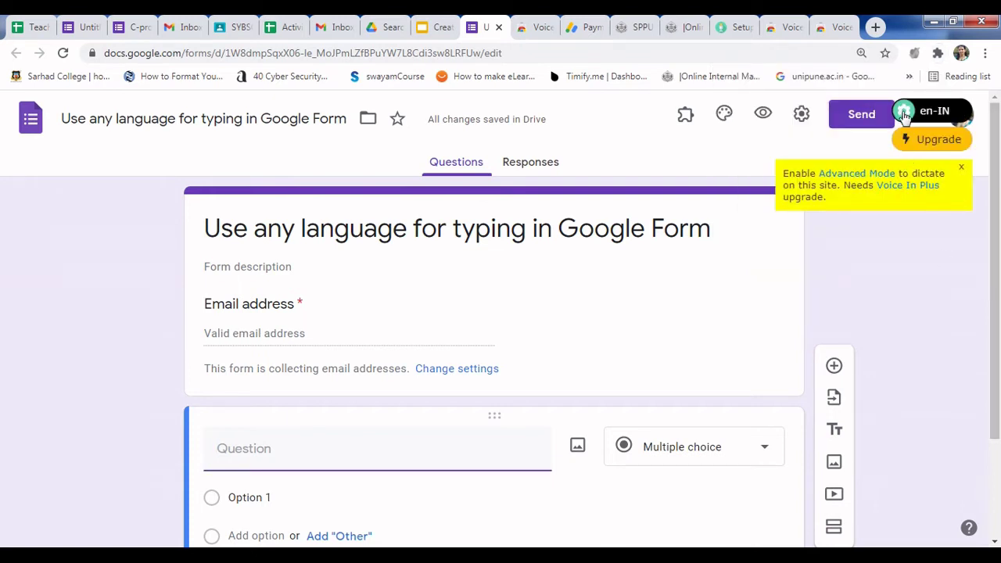
Step: Check the dictation language in the Voice In settings, then return to the empty question field
left_click(905, 115)
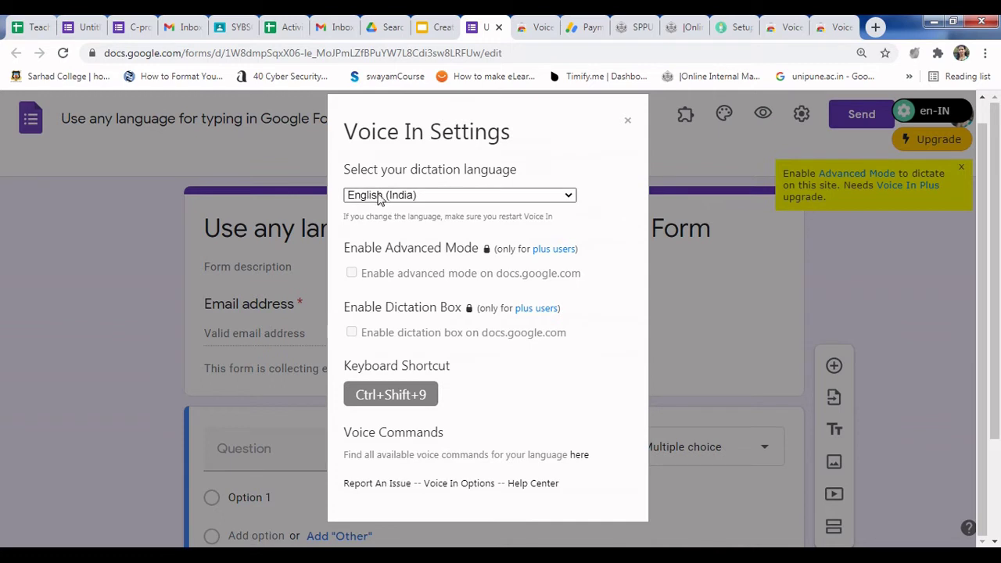
left_click(626, 123)
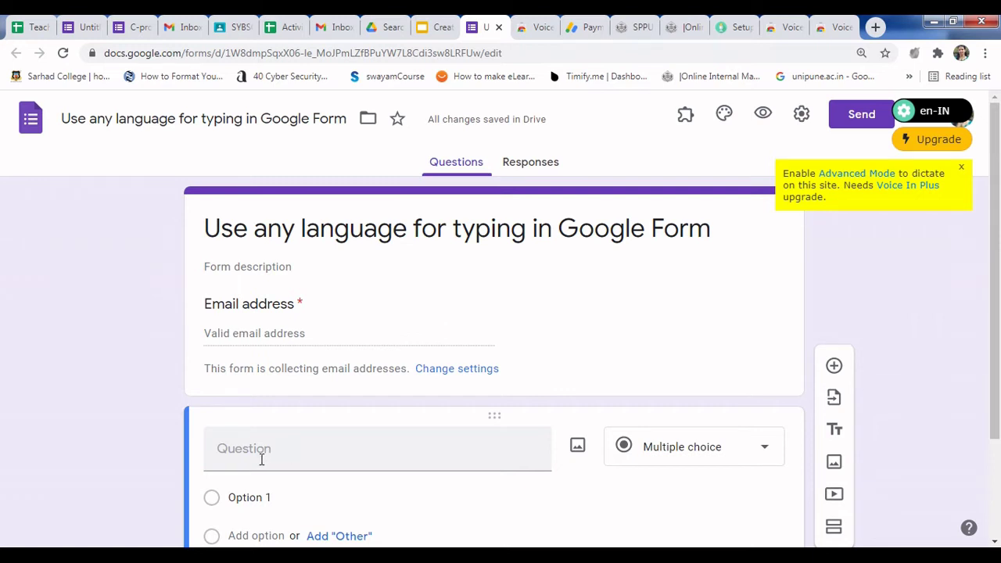
left_click(302, 456)
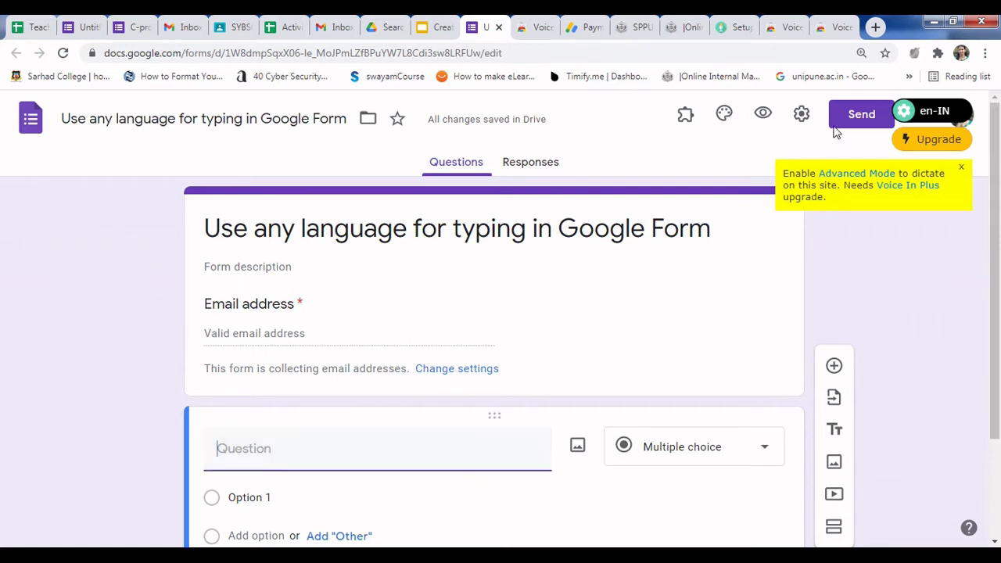
Step: Close the extensions list, view the form's responses and dismiss the Voice In Advanced Mode notice
left_click(939, 53)
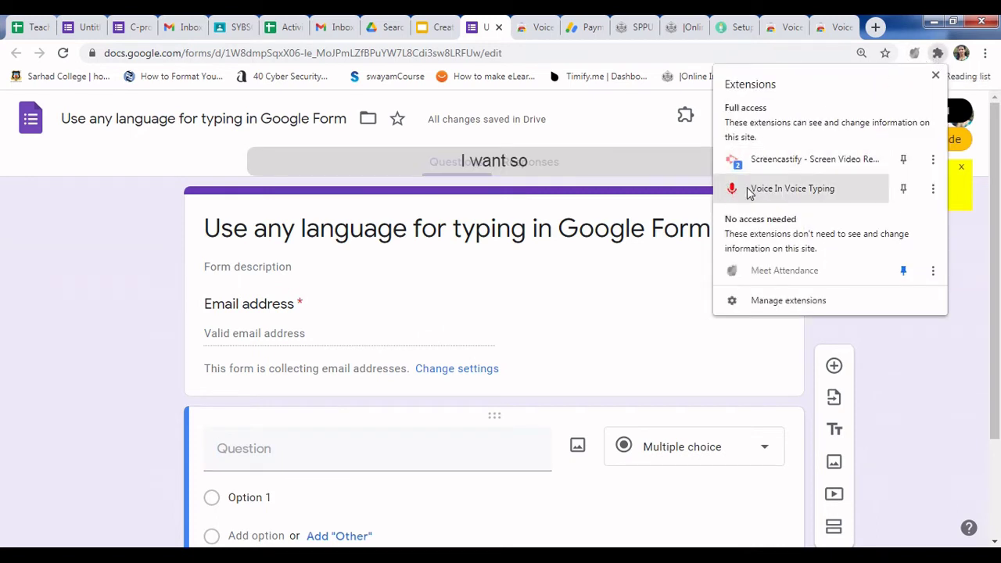
left_click(547, 163)
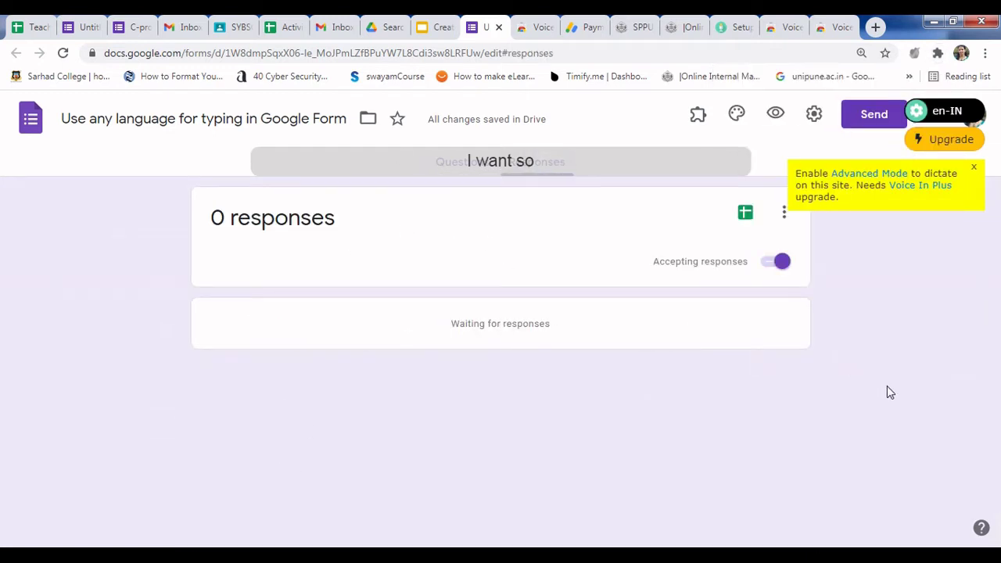
left_click(975, 167)
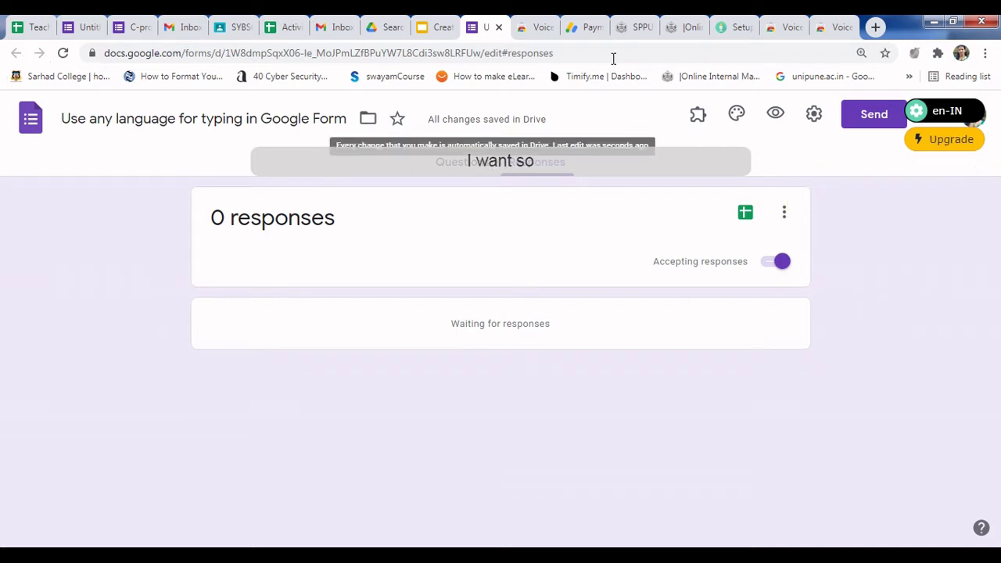
Step: Return to the form's questions and pin the Voice In Voice Typing extension to the browser toolbar
left_click(447, 169)
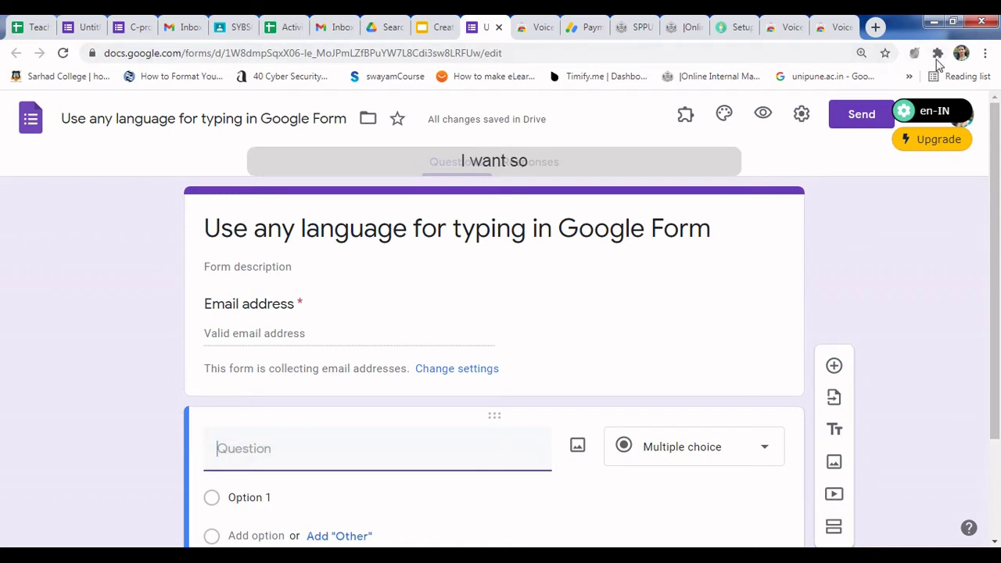
left_click(937, 53)
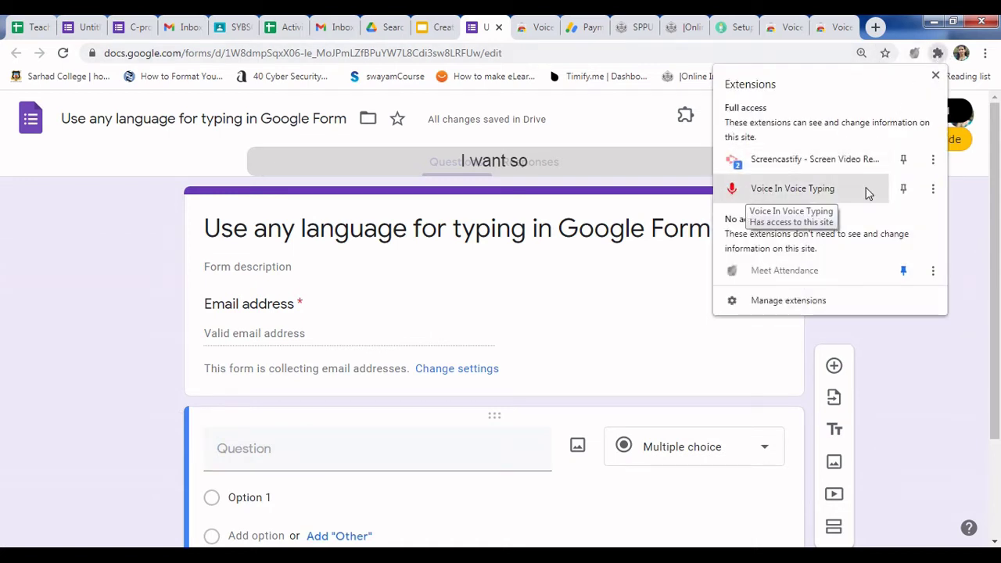
left_click(904, 190)
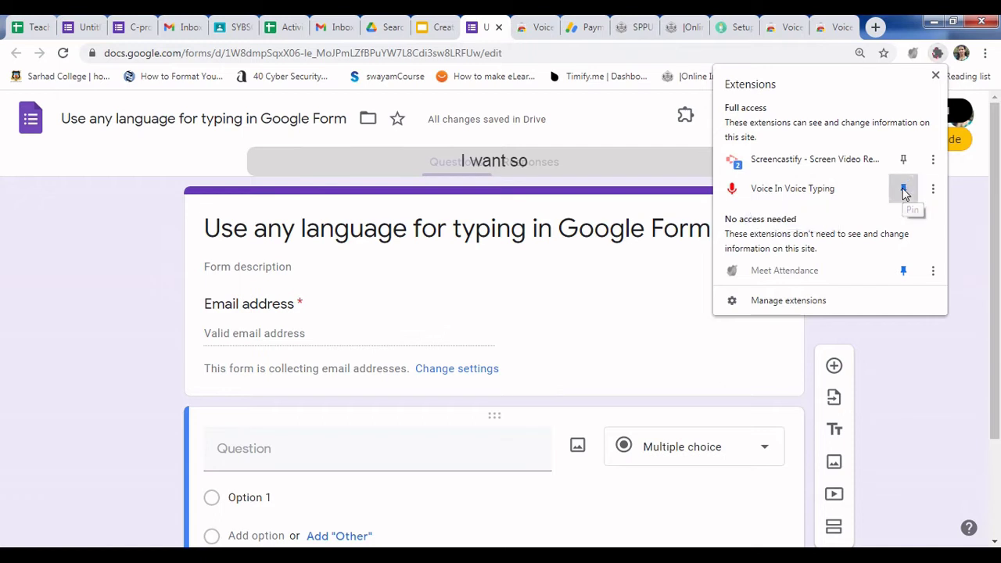
Step: Dictate the question "Which which of the following languages speak in Maharashtra" with Voice In, add a question mark and stop dictation
left_click(755, 193)
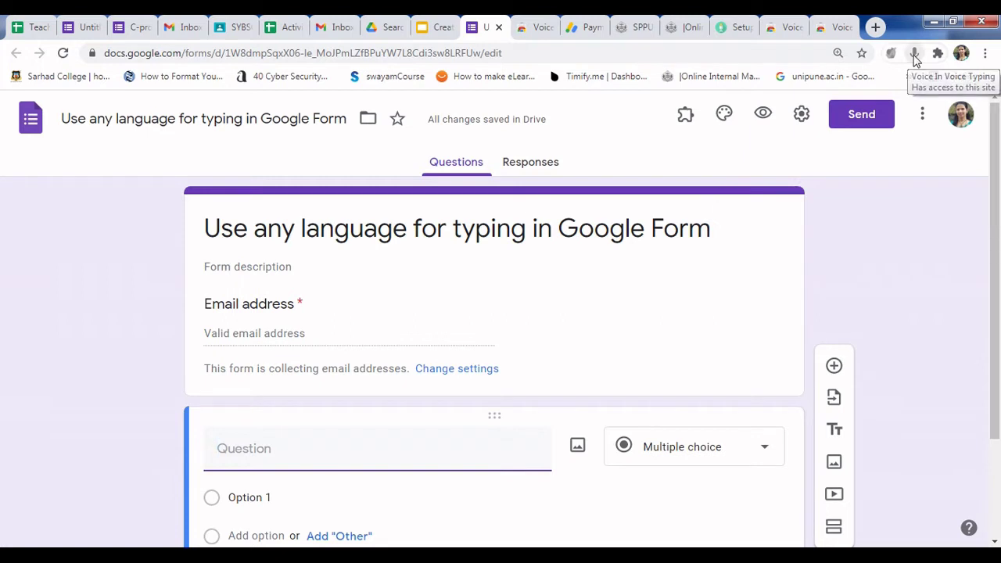
left_click(915, 55)
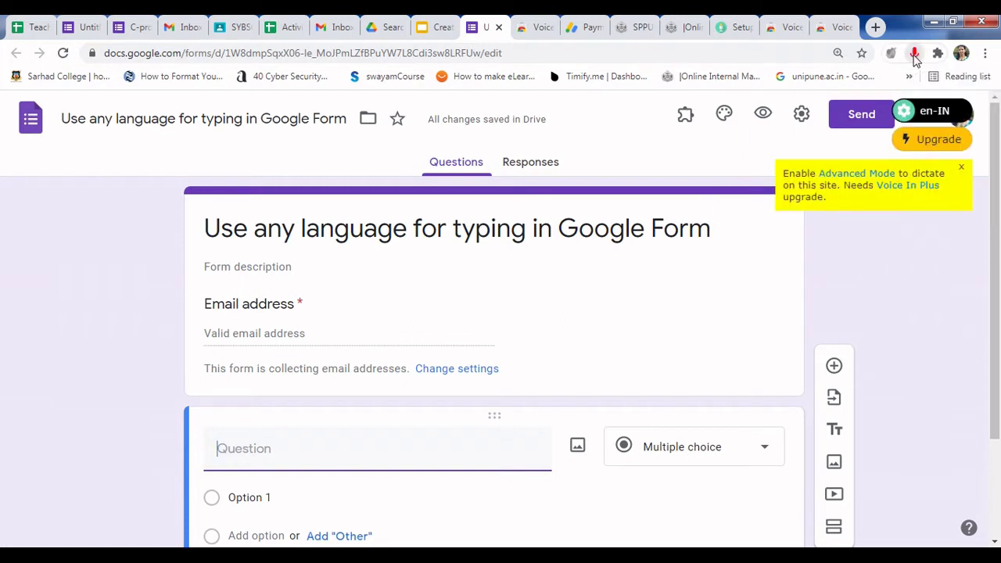
left_click(962, 168)
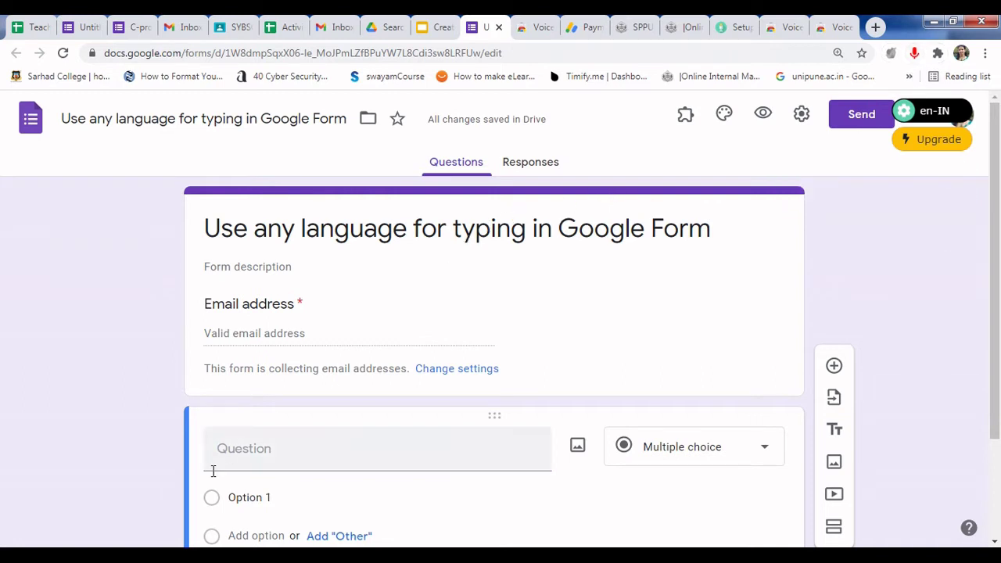
left_click(257, 449)
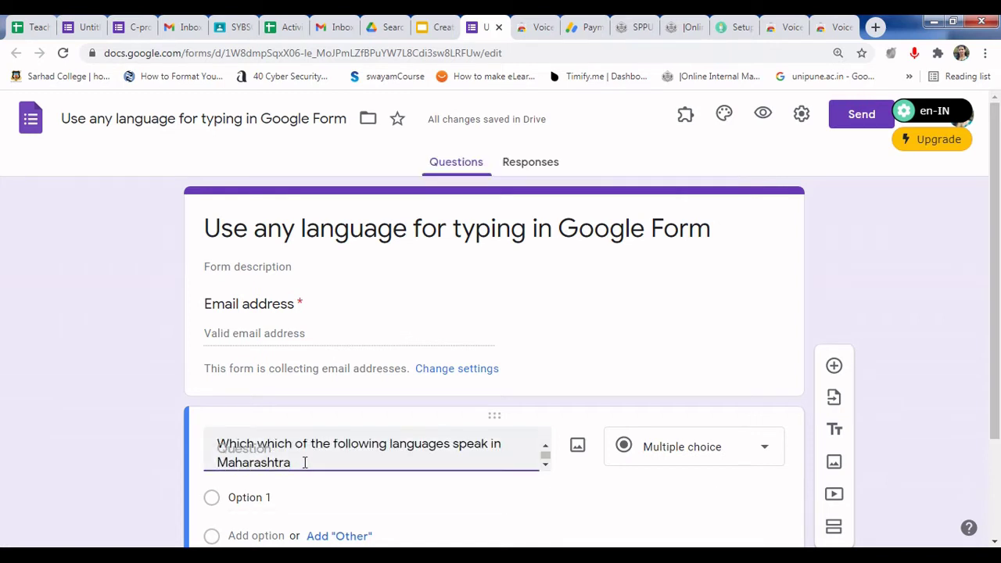
type("?")
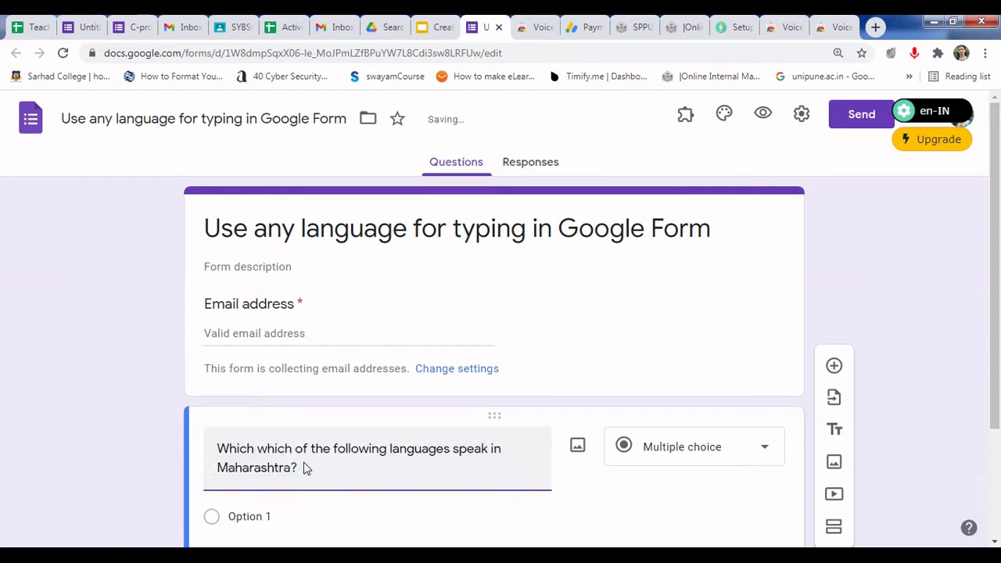
left_click(914, 54)
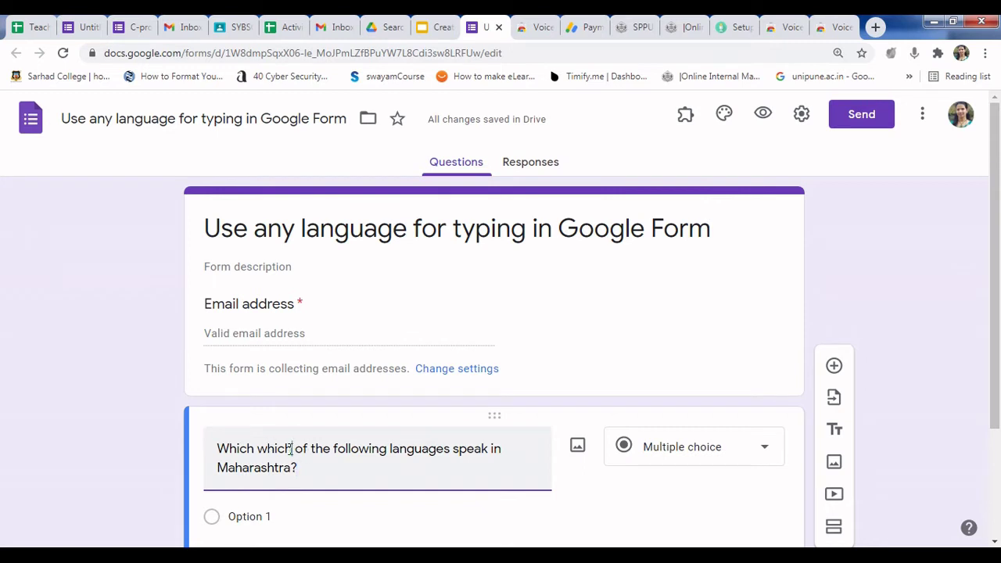
Step: Delete the duplicated word "which" from the question text
key("BackSpace")
key("BackSpace")
key("BackSpace")
key("BackSpace")
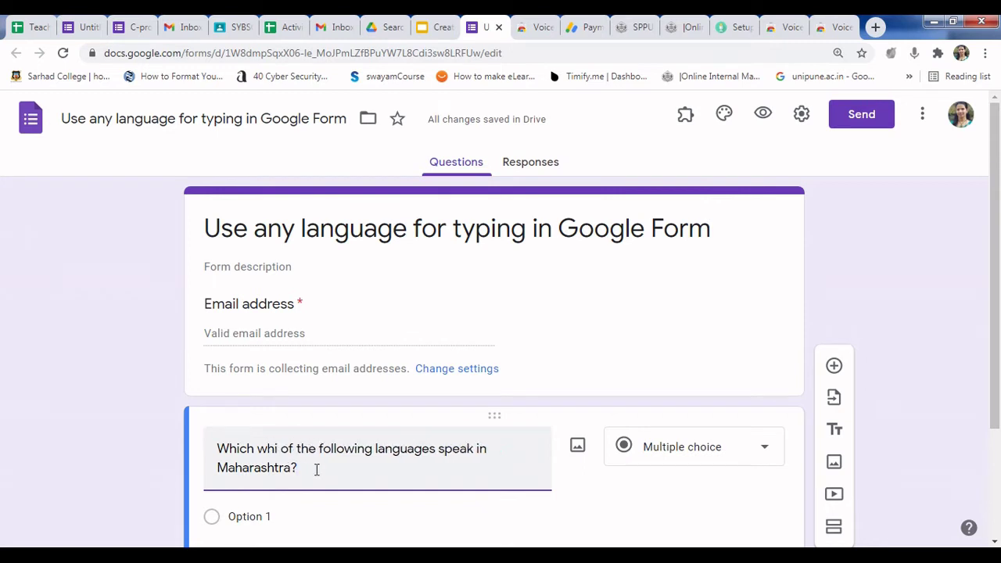
key("BackSpace")
key("BackSpace")
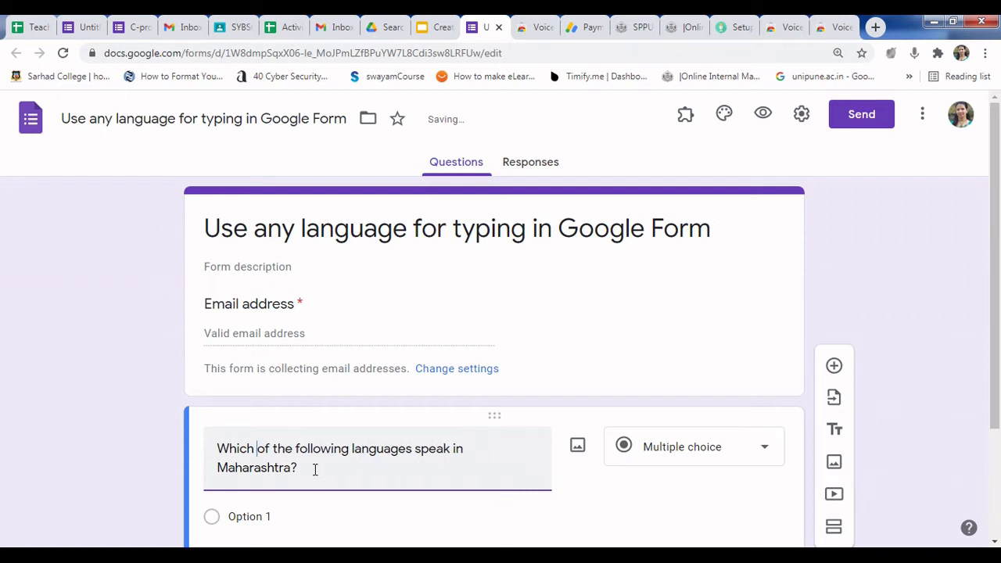
Step: Dictate "Marathi" as the first answer option with Voice In and remove the placeholder text "Option 1"
scroll(315, 469, "down", 2)
left_click(290, 370)
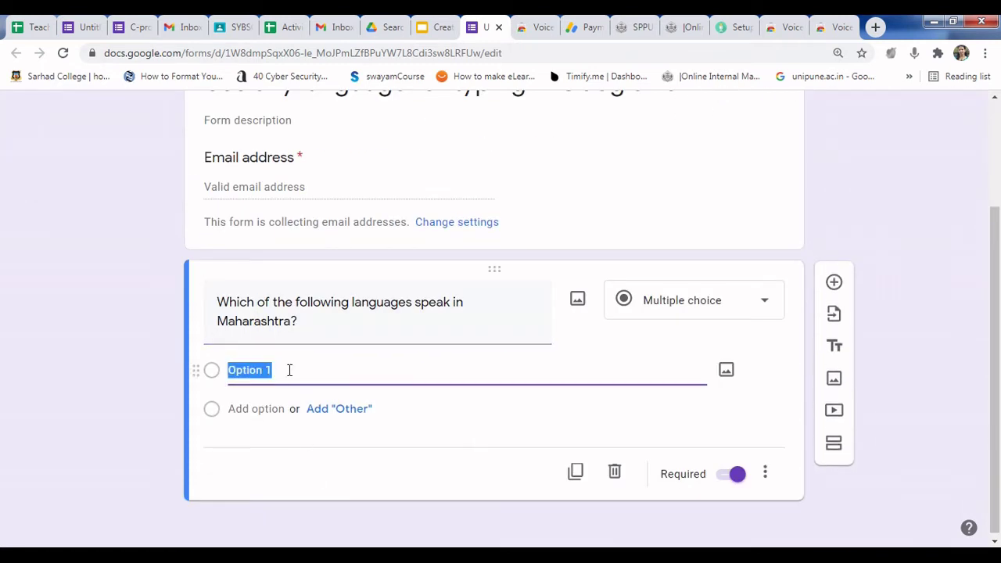
key("BackSpace")
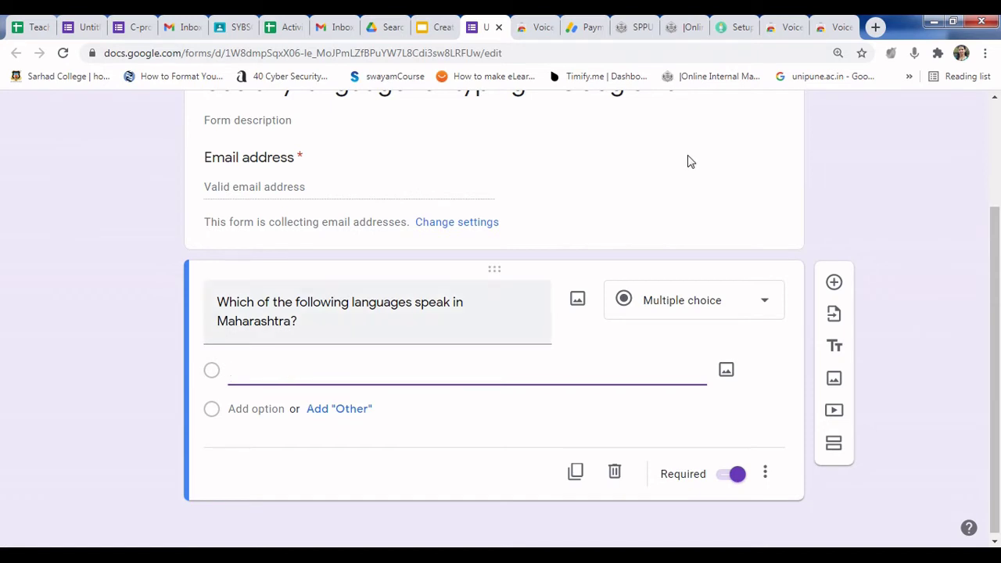
left_click(915, 56)
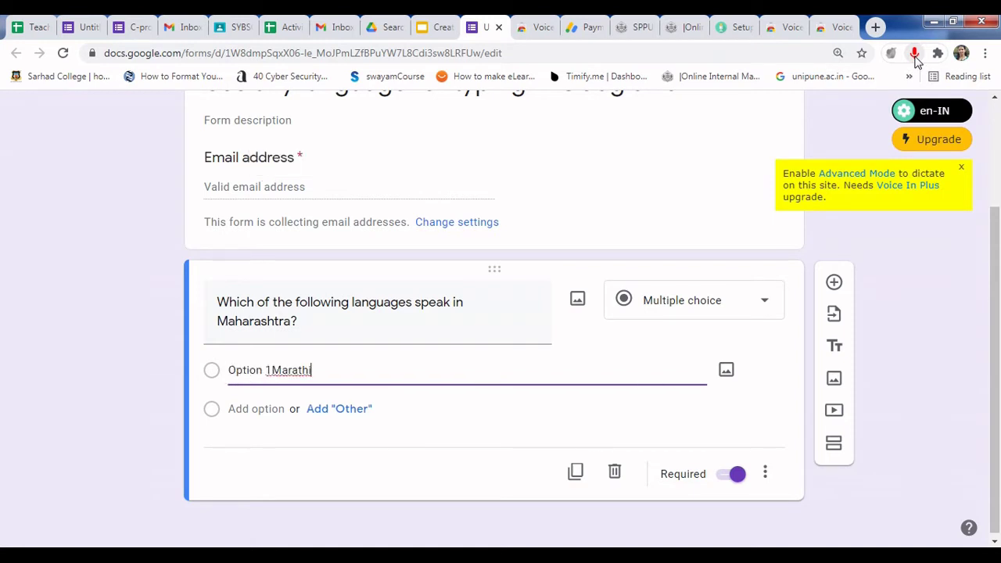
left_click(916, 59)
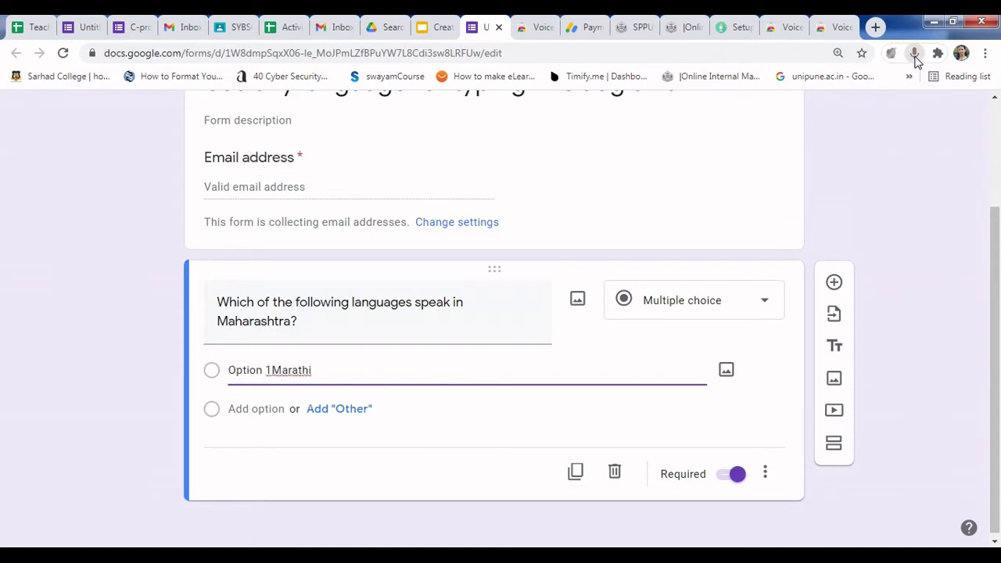
left_click(272, 370)
key("BackSpace")
key("BackSpace")
key("BackSpace")
key("BackSpace")
key("BackSpace")
key("BackSpace")
key("BackSpace")
key("BackSpace")
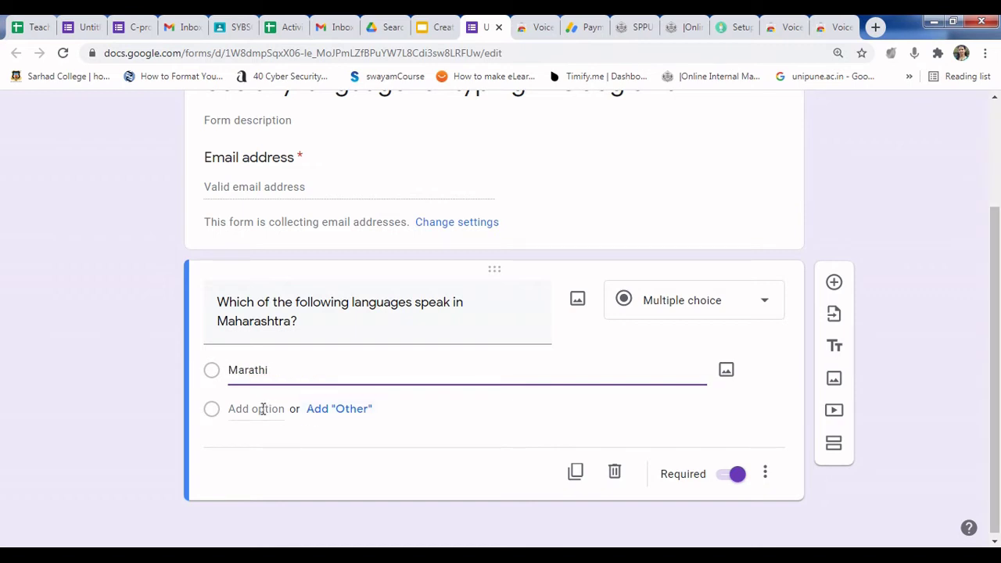
Step: Add a second answer option, dictate "Hindi" into it with Voice In and remove the placeholder text "Option 2"
left_click(240, 409)
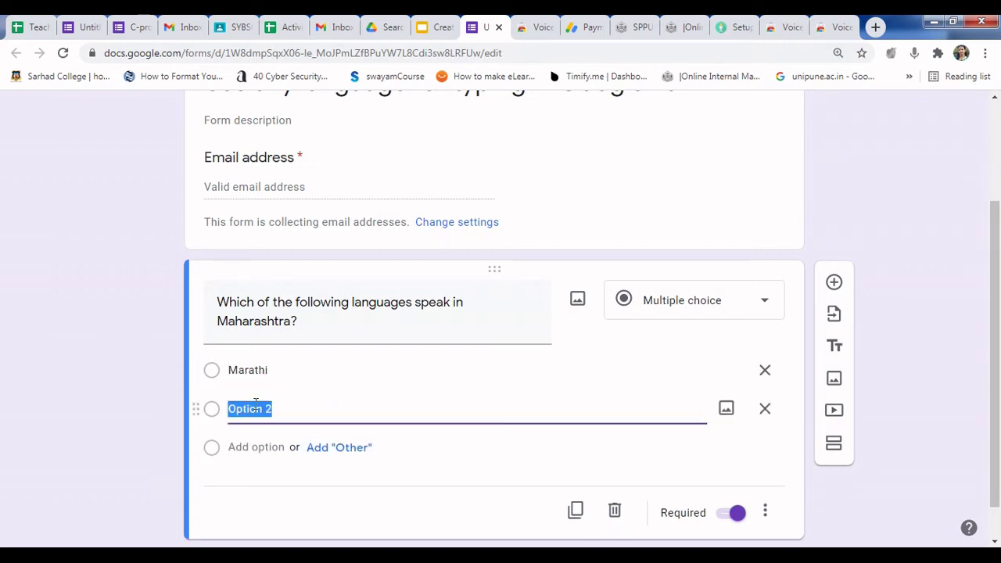
key("BackSpace")
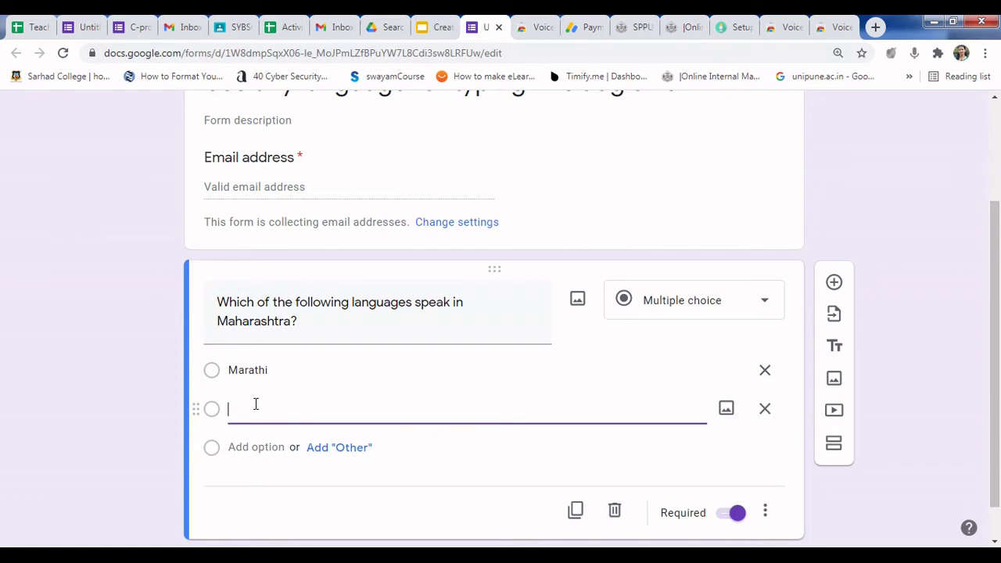
left_click(913, 54)
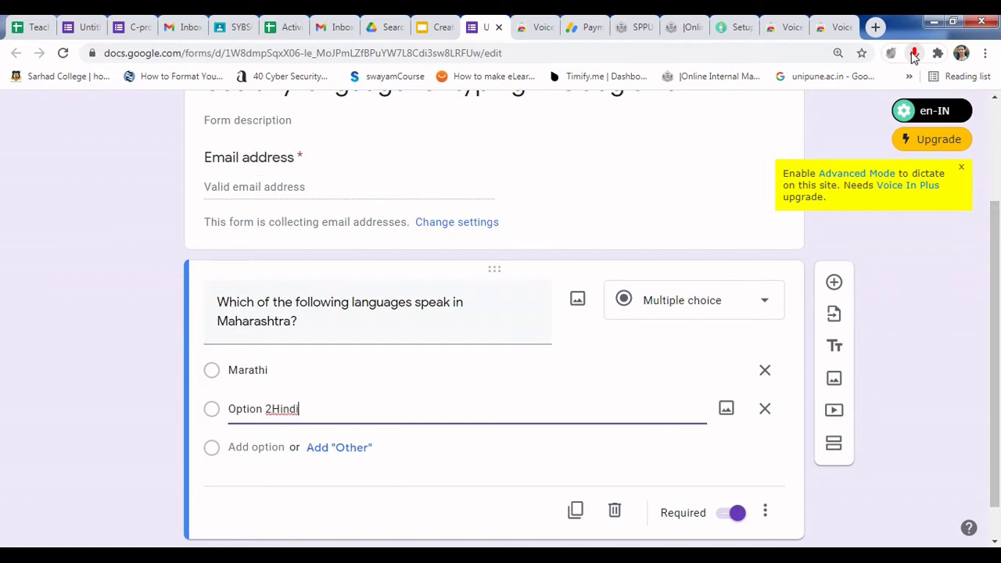
left_click(913, 55)
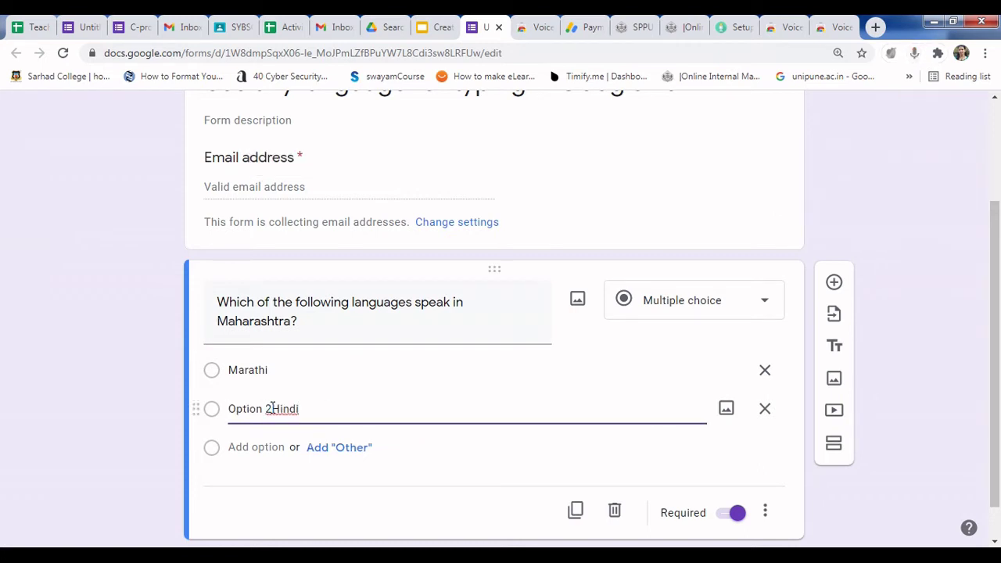
left_click(272, 408)
key("BackSpace")
key("BackSpace")
key("BackSpace")
key("BackSpace")
key("BackSpace")
key("BackSpace")
key("BackSpace")
key("BackSpace")
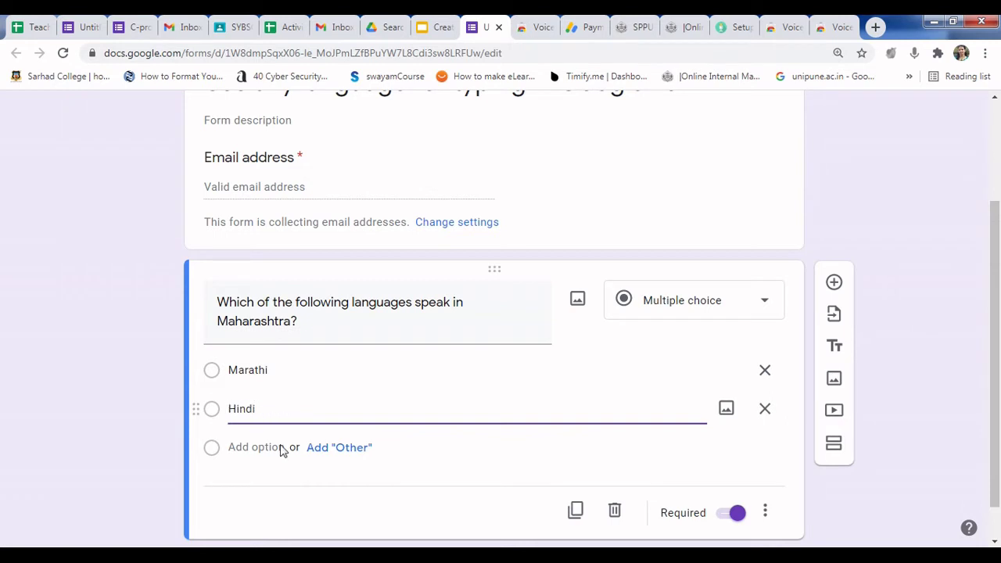
Step: Add a third answer option, dictate "English" into it with Voice In and remove the placeholder text "Option 3"
left_click(257, 447)
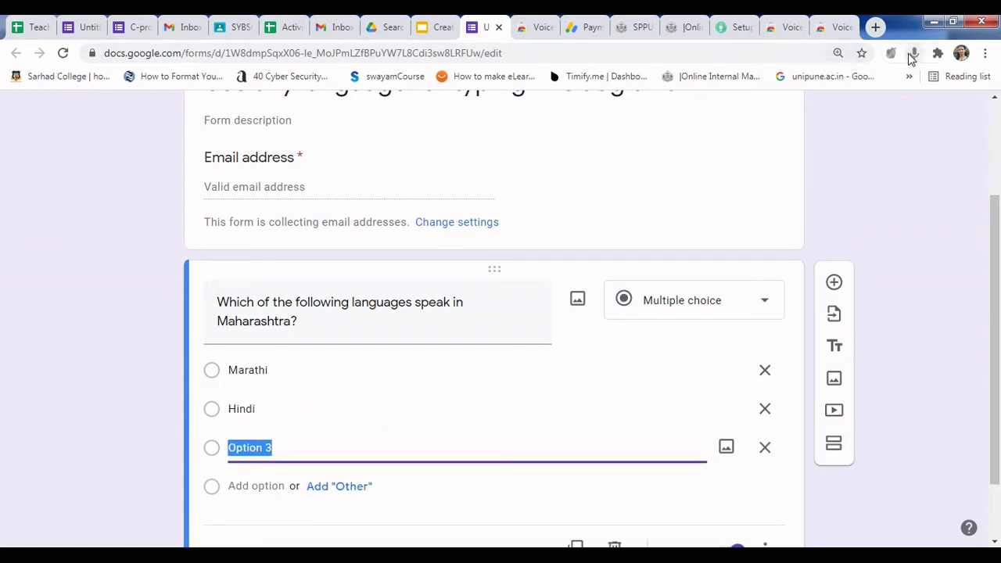
left_click(913, 54)
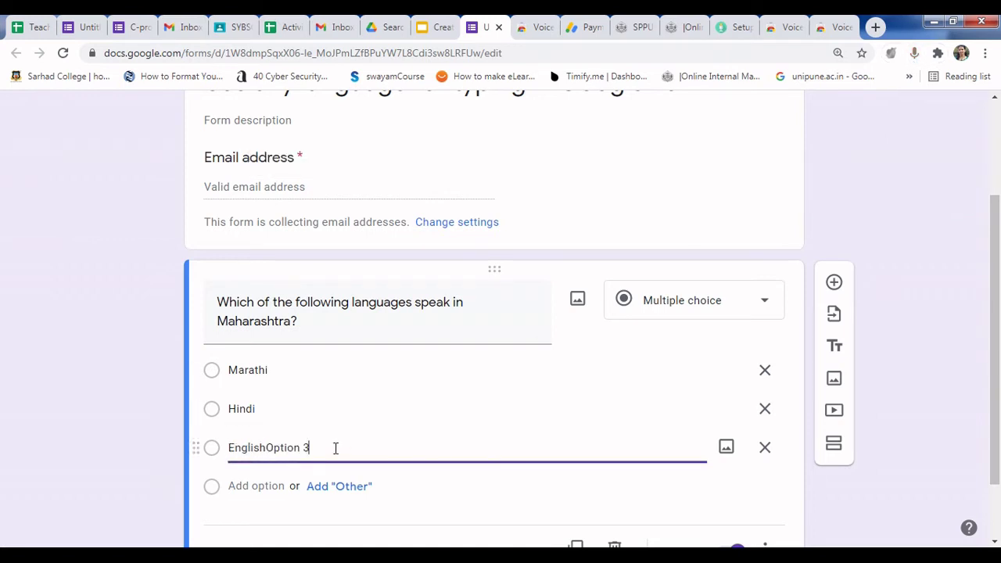
key("BackSpace")
key("BackSpace")
Step: Change the languages question from multiple choice to Checkboxes
left_click(748, 308)
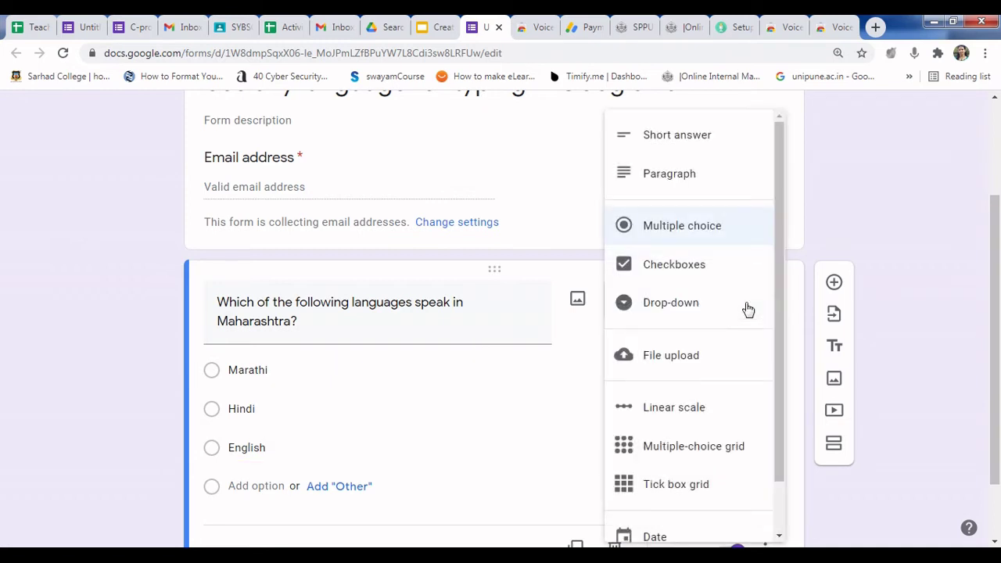
left_click(678, 266)
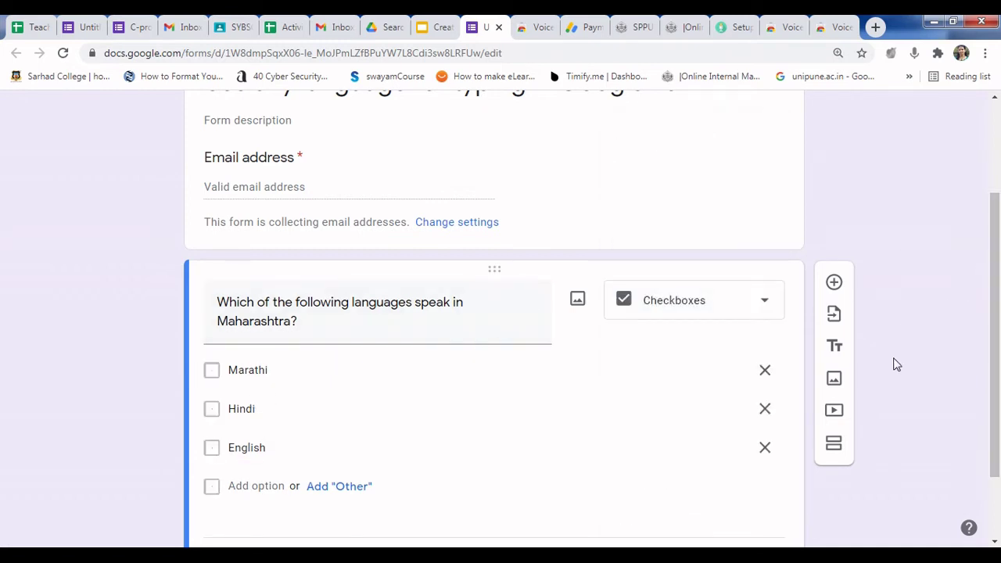
scroll(898, 364, "down", 1)
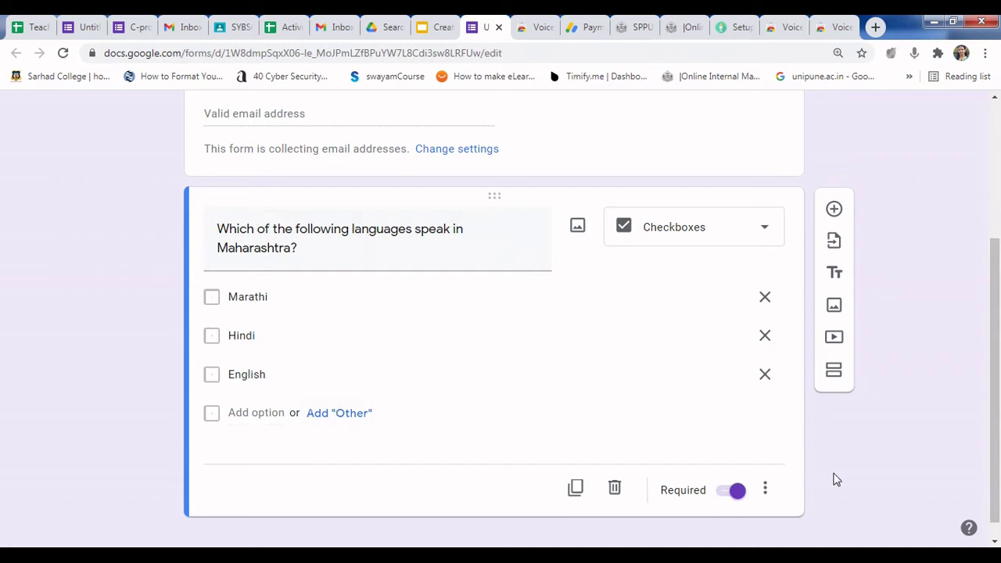
Step: Add a new question below the languages question and switch Voice In dictation on and off again
left_click(834, 209)
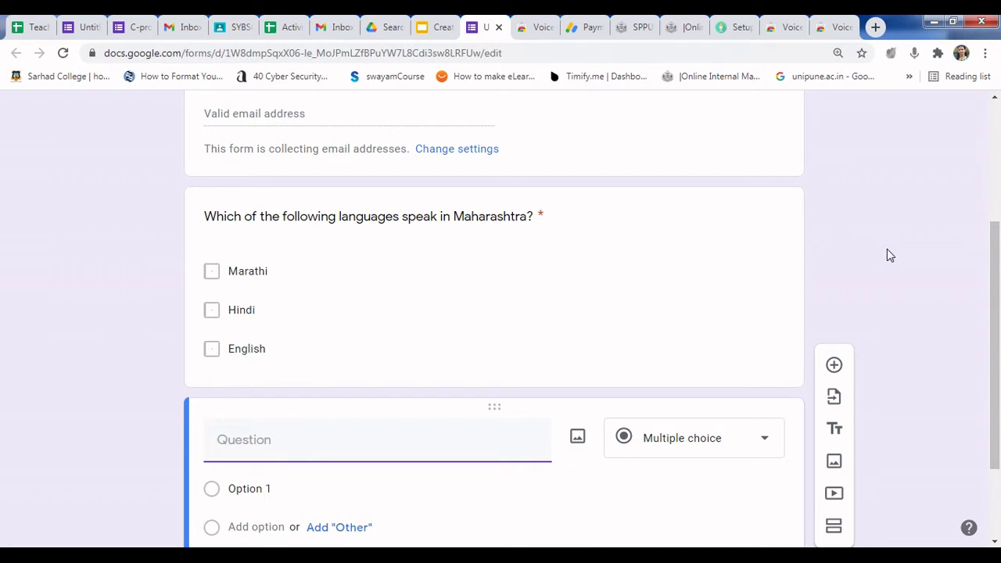
left_click(914, 55)
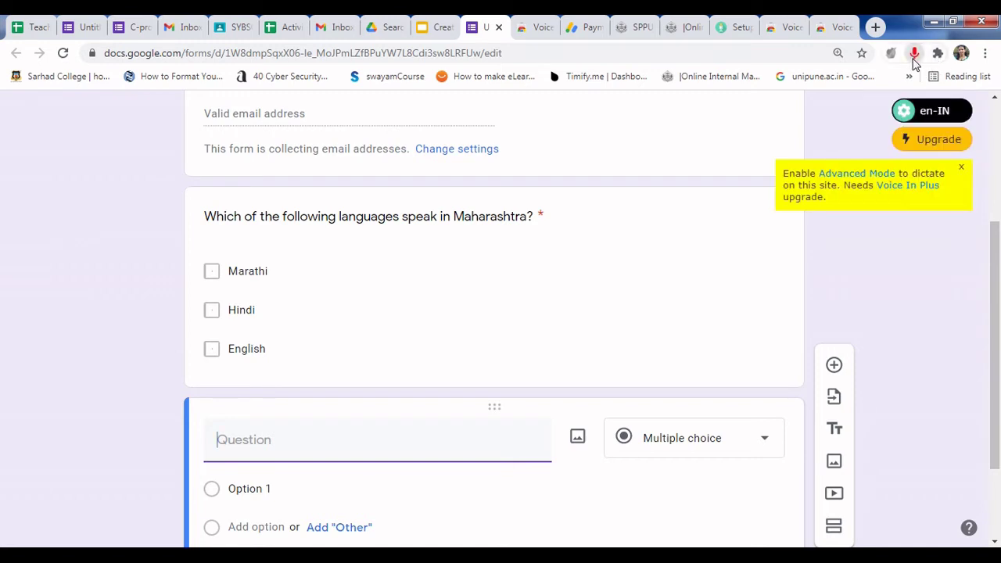
left_click(938, 55)
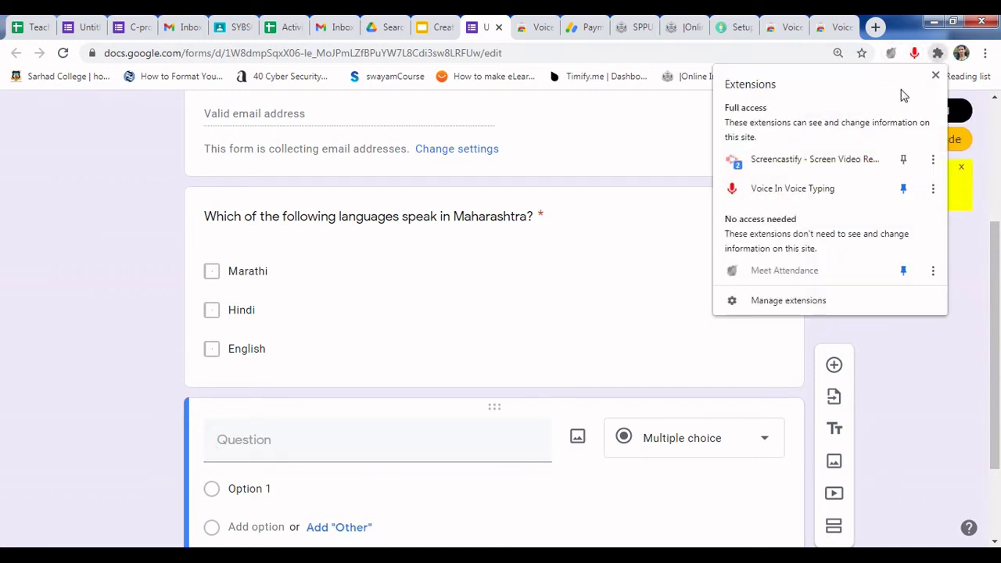
left_click(745, 192)
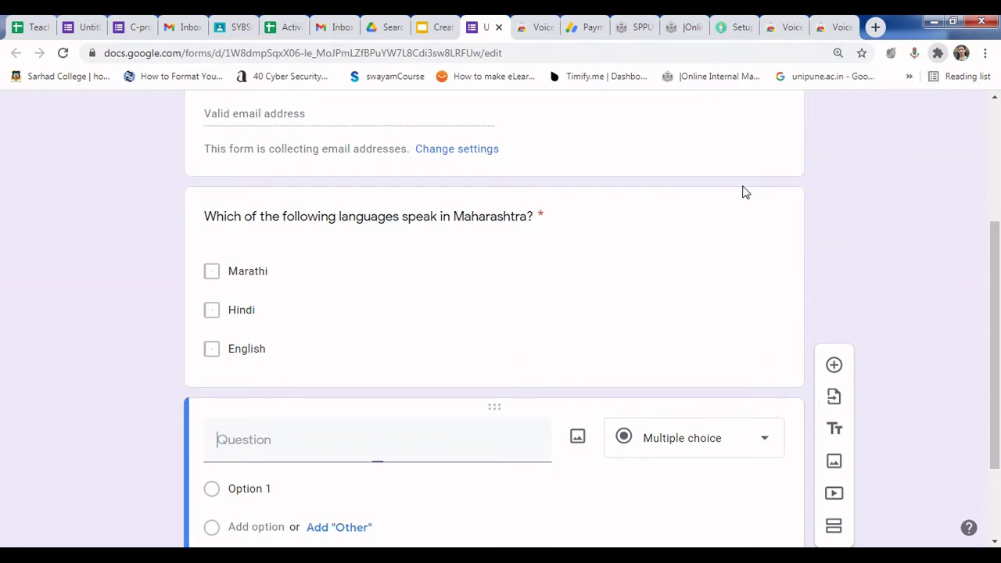
Step: Unpin Voice In Voice Typing from the browser toolbar and start its dictation in the empty question field
left_click(938, 52)
left_click(903, 191)
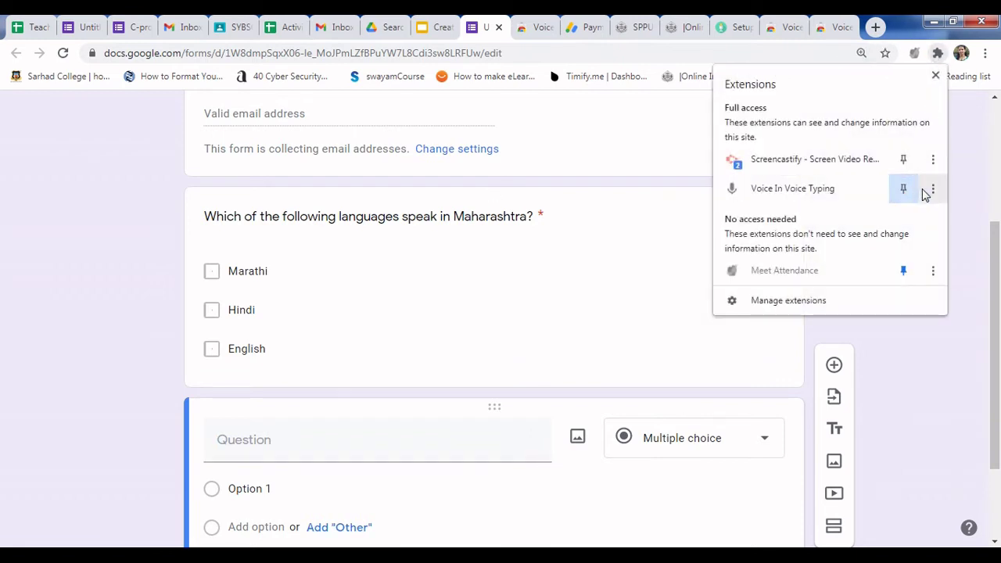
left_click(796, 194)
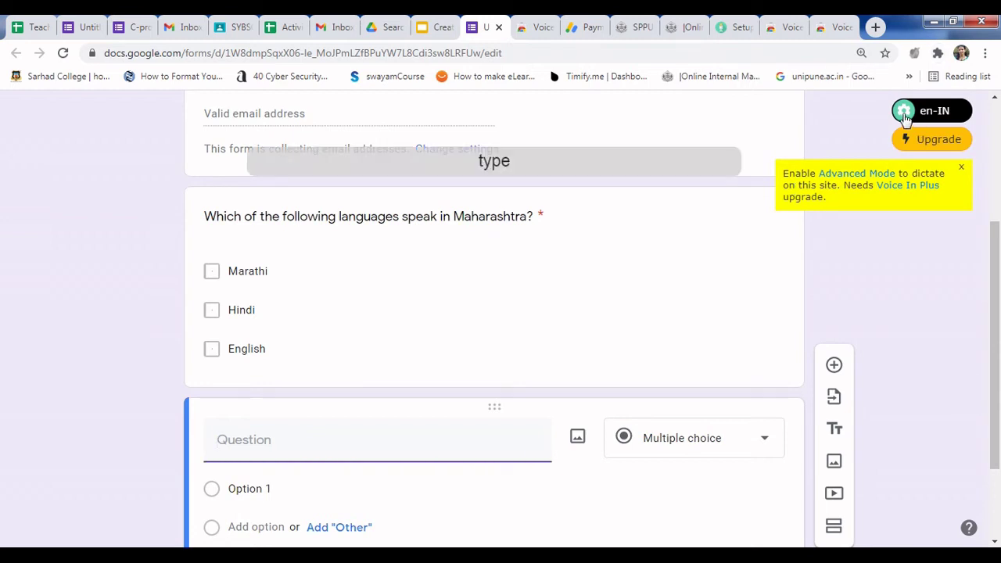
Step: Set the Voice In dictation language to Marathi (India)
left_click(905, 114)
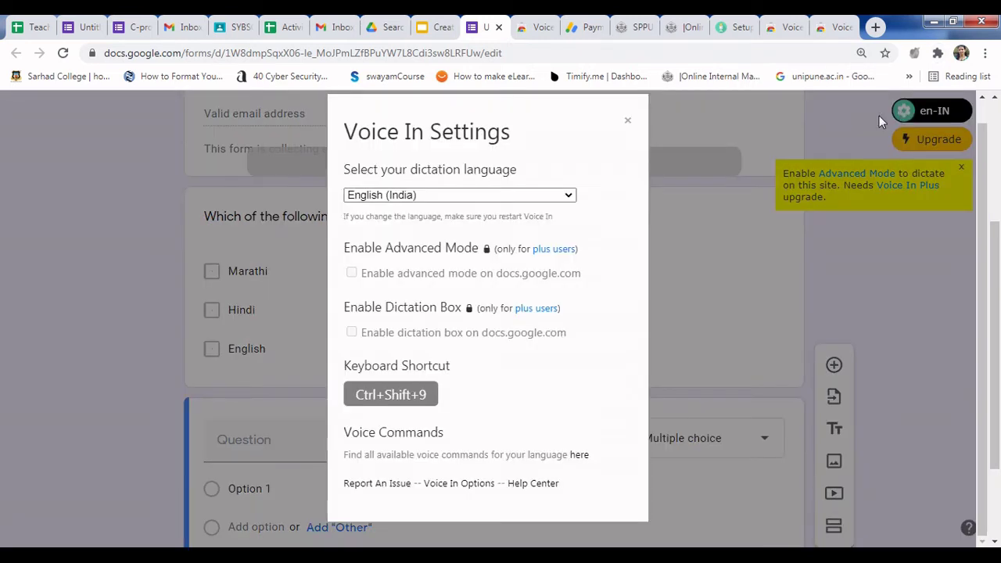
left_click(420, 195)
scroll(422, 279, "up", 1)
scroll(469, 416, "down", 2)
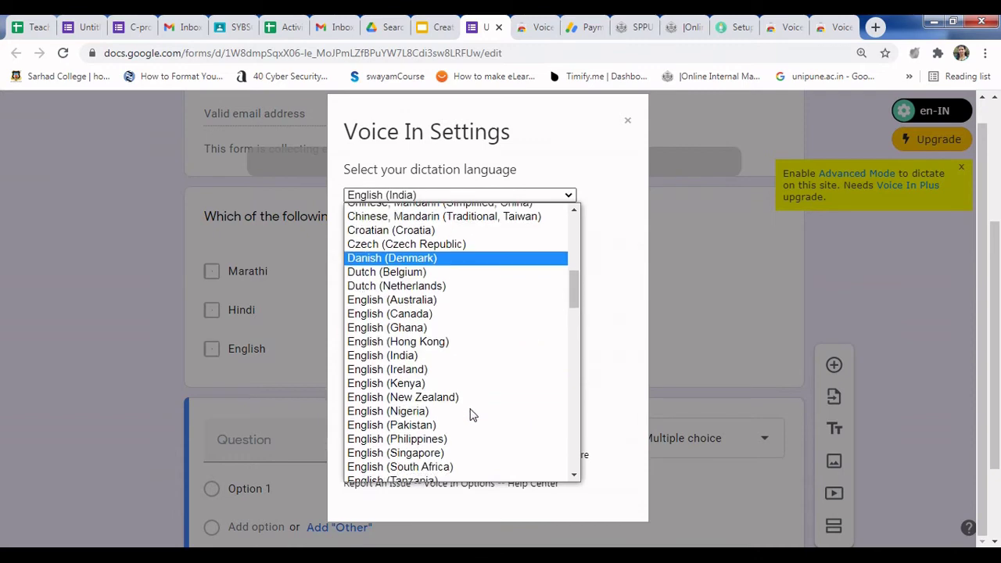
scroll(478, 403, "down", 6)
scroll(480, 398, "down", 12)
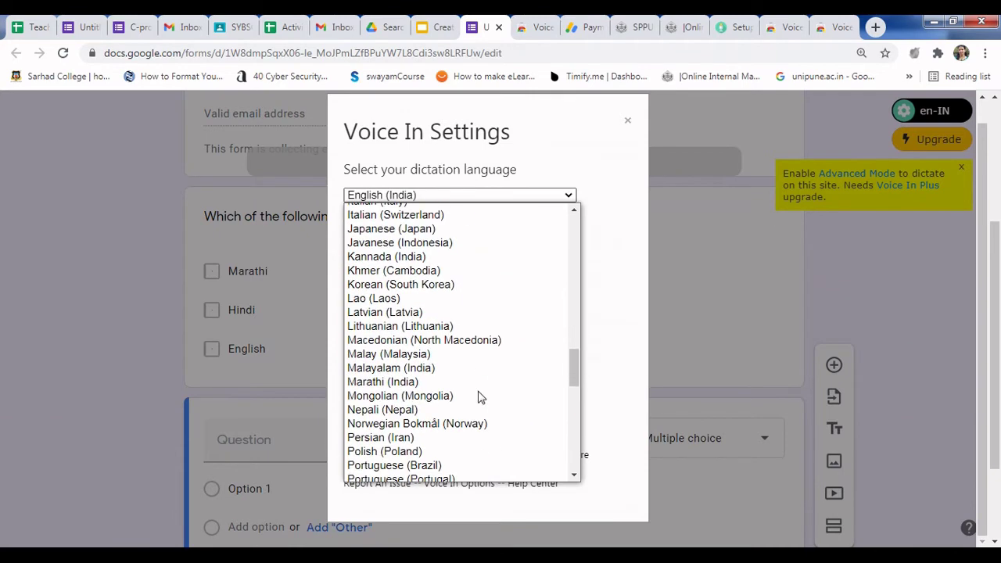
scroll(480, 398, "down", 4)
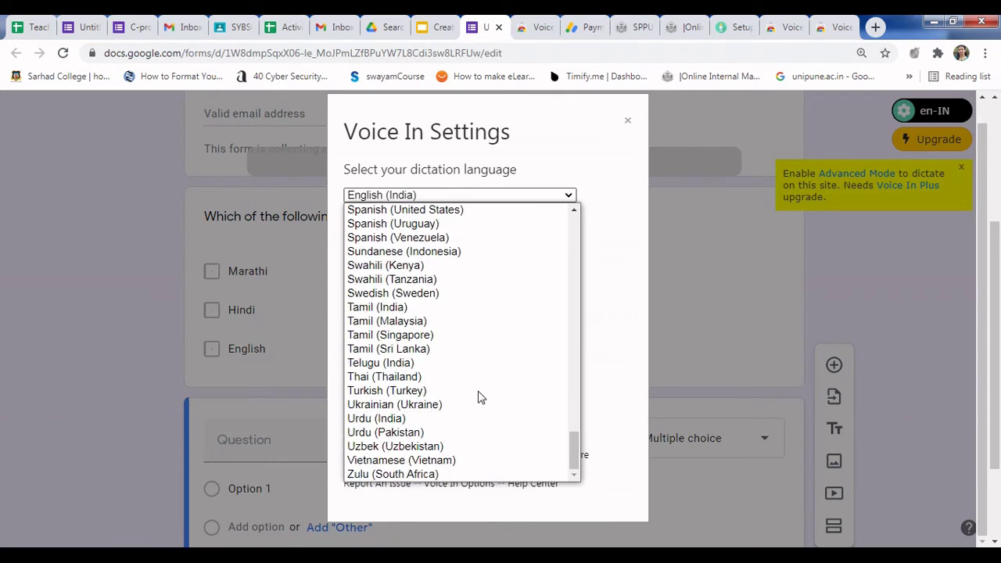
scroll(480, 399, "up", 17)
scroll(477, 397, "up", 8)
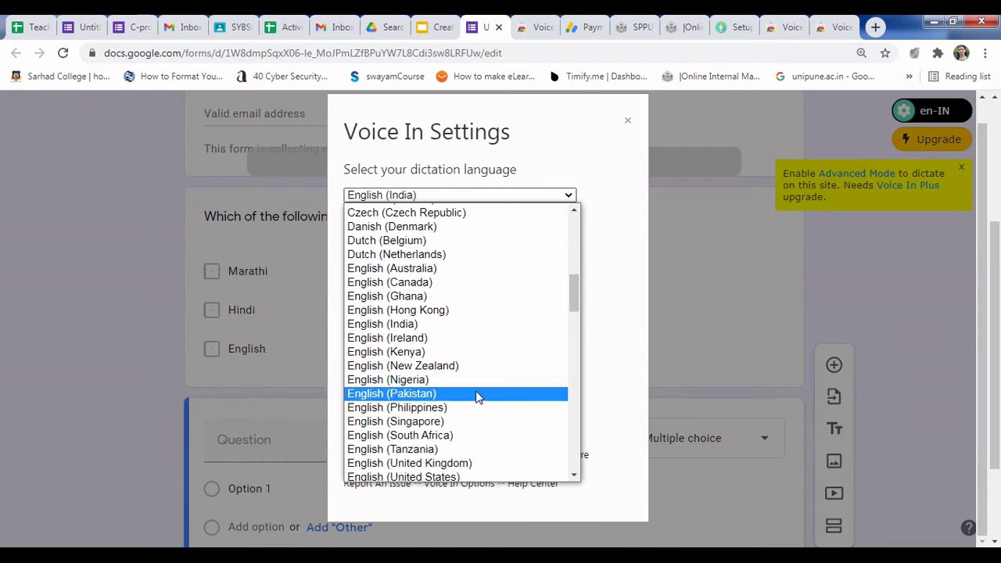
scroll(444, 381, "down", 10)
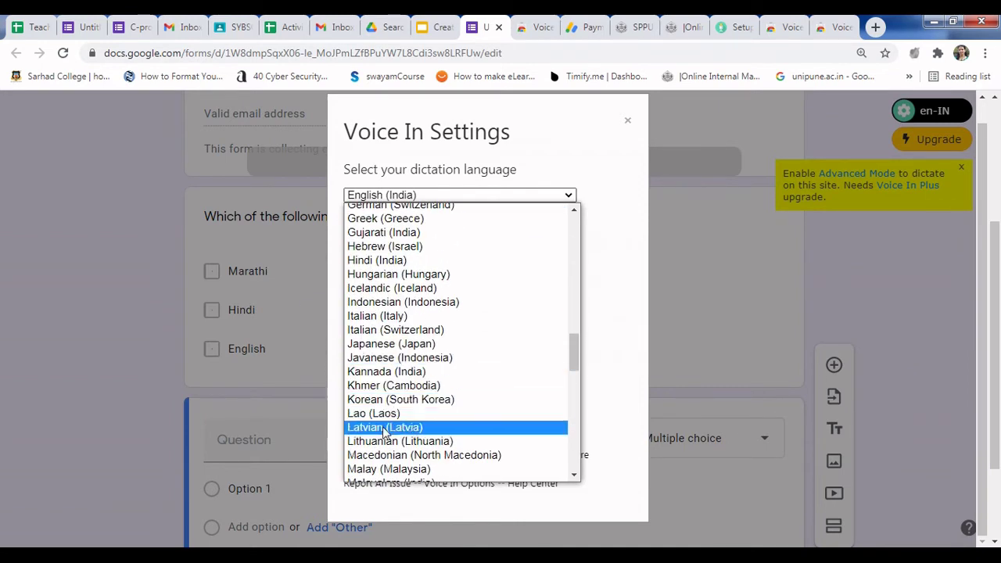
scroll(403, 467, "down", 1)
scroll(406, 461, "down", 6)
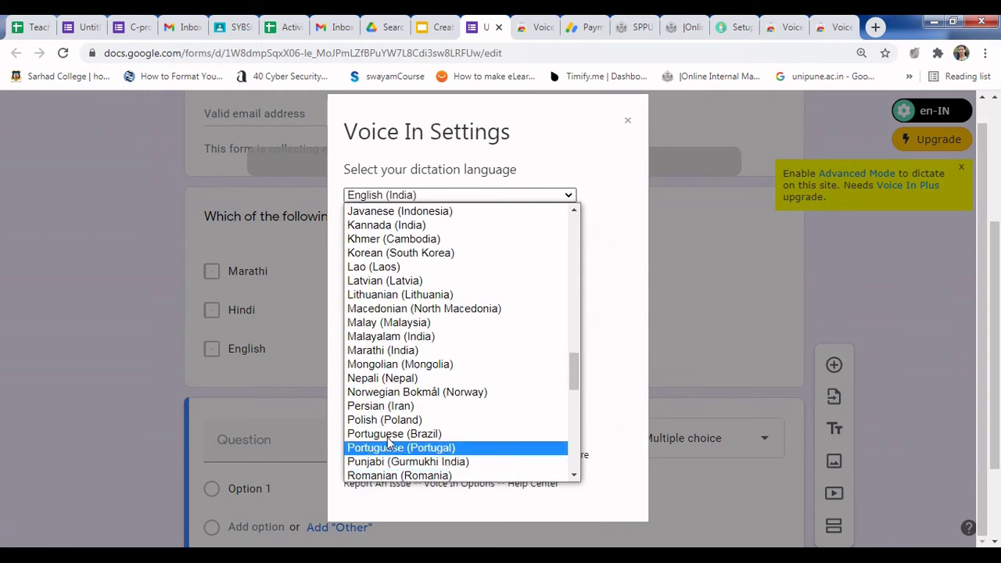
left_click(373, 350)
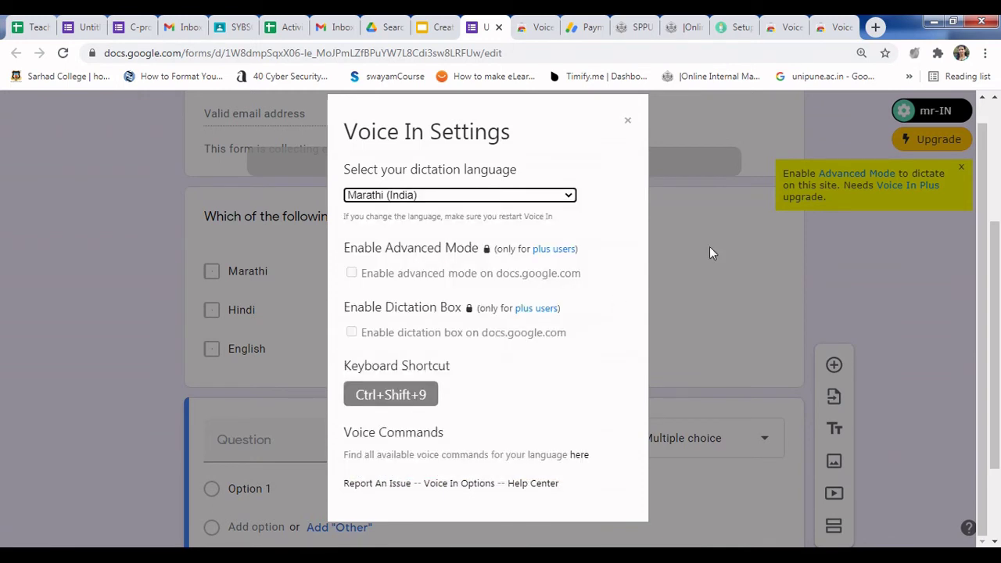
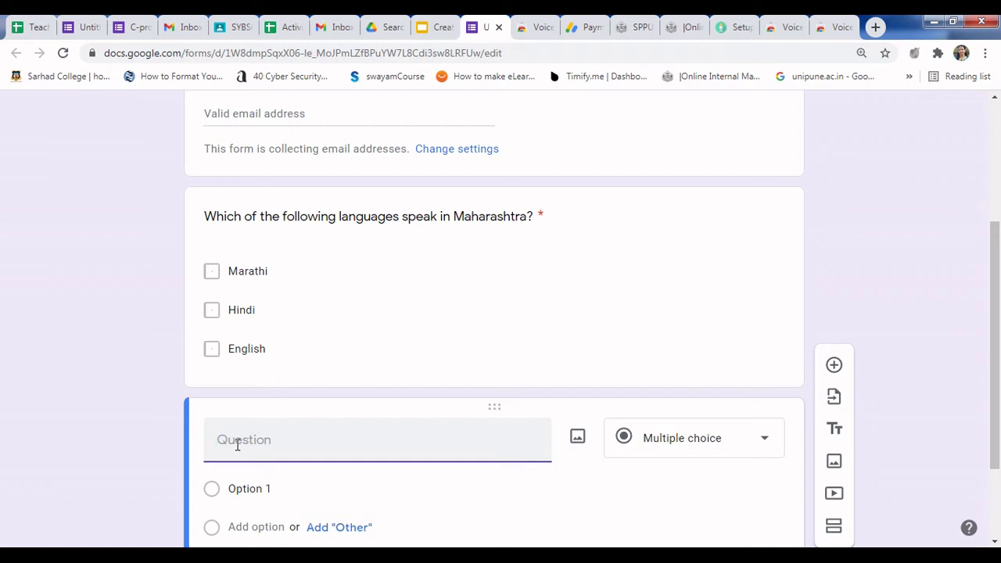
Step: Restart Voice In, dictate the question "महाराष्ट्र मध्ये खालील पैकी कोणत्या भाषा बोलल्या जातात?", ending it with a question mark, and stop dictation
left_click(938, 52)
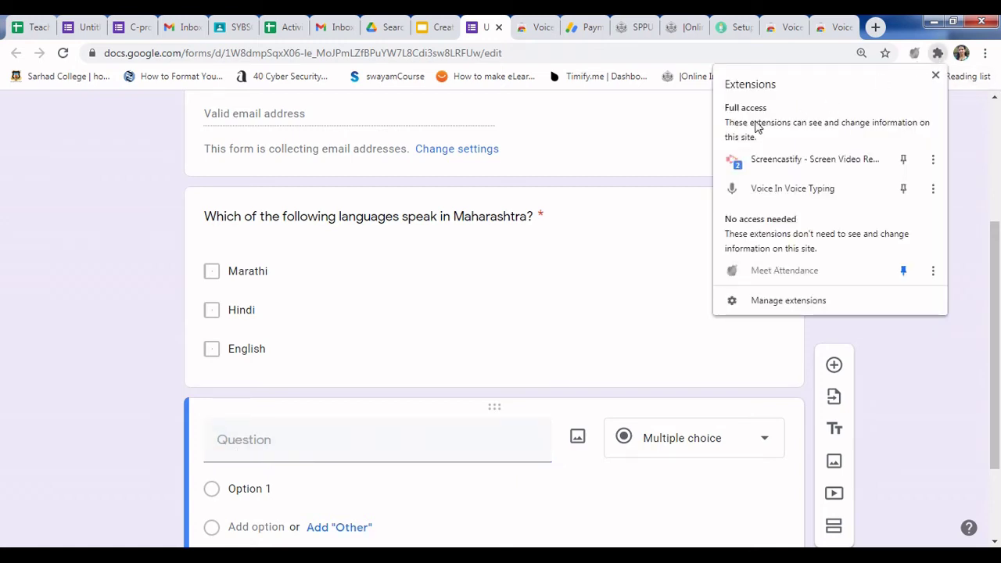
left_click(735, 194)
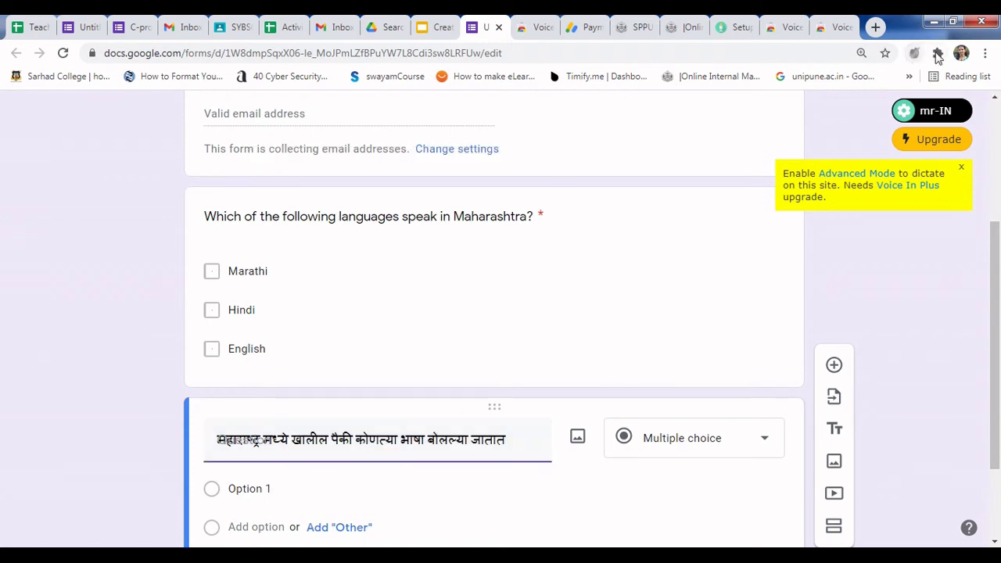
left_click(938, 55)
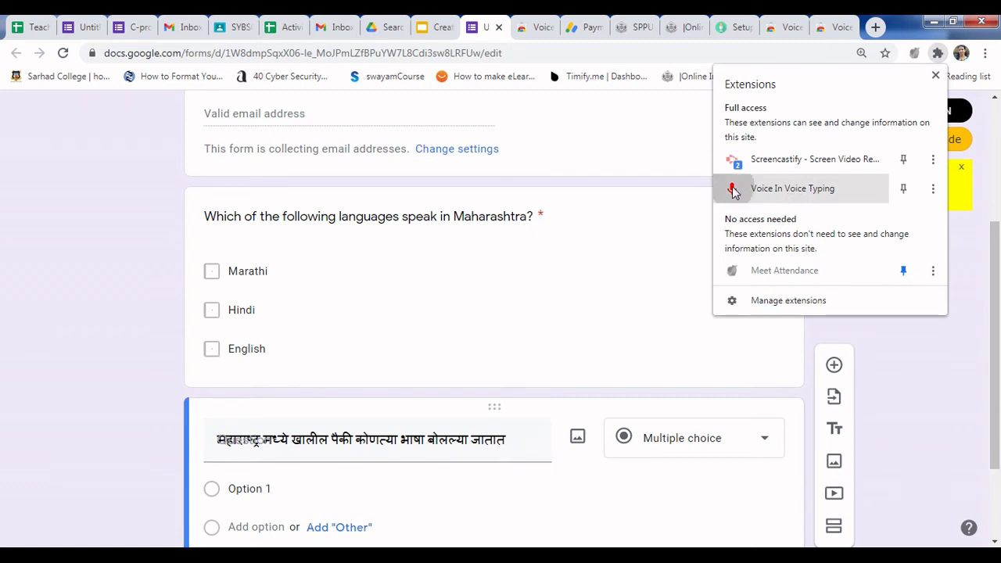
left_click(734, 190)
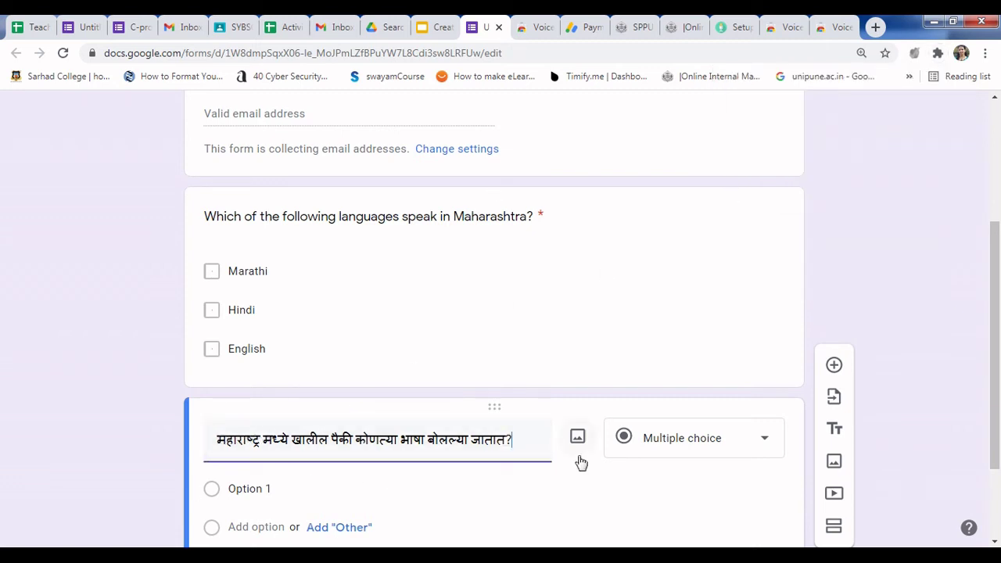
Step: Dictate "मराठी" into the first answer option of the Marathi question with Voice In and remove the placeholder text "Option 1"
scroll(559, 465, "down", 2)
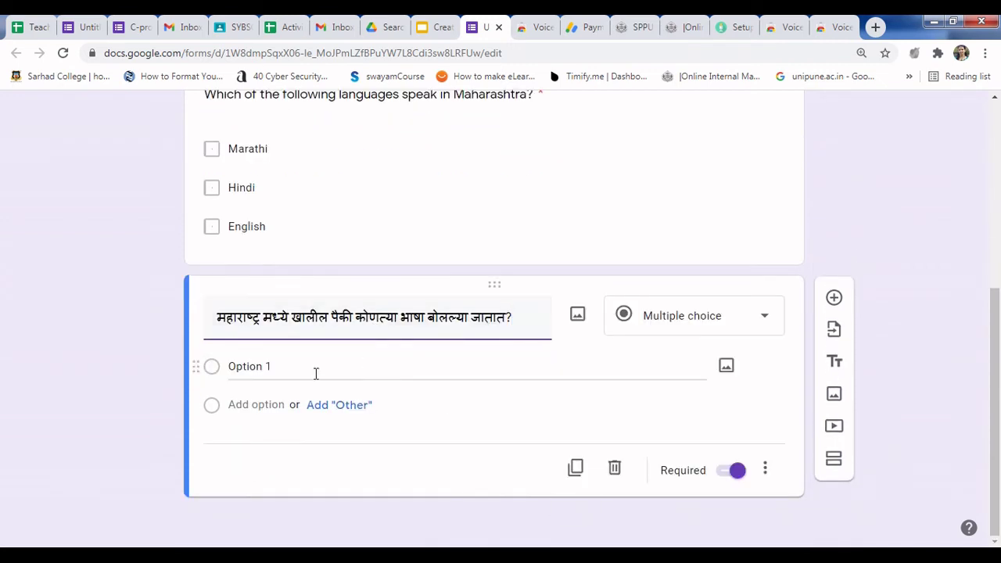
left_click(285, 366)
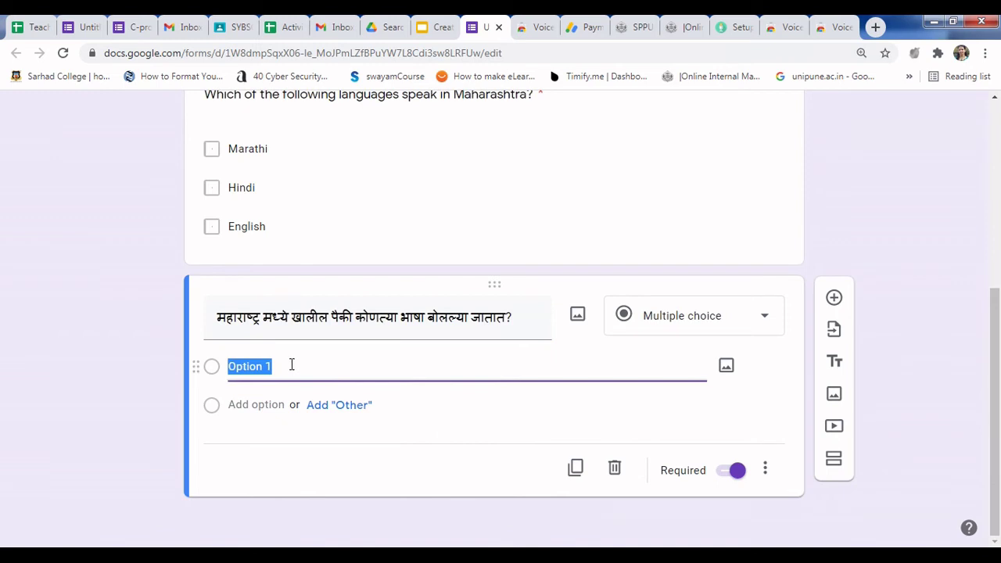
key("BackSpace")
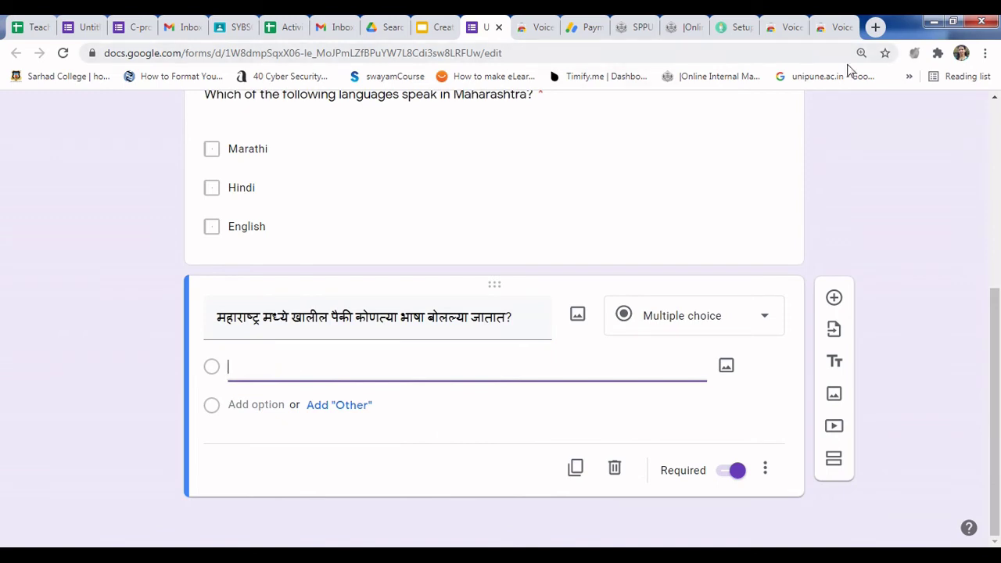
left_click(938, 53)
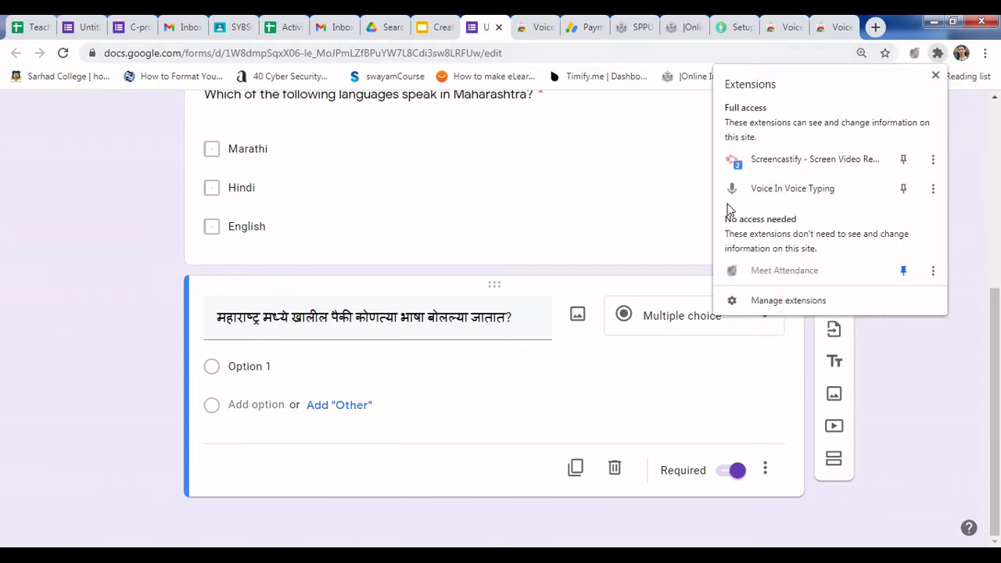
left_click(792, 188)
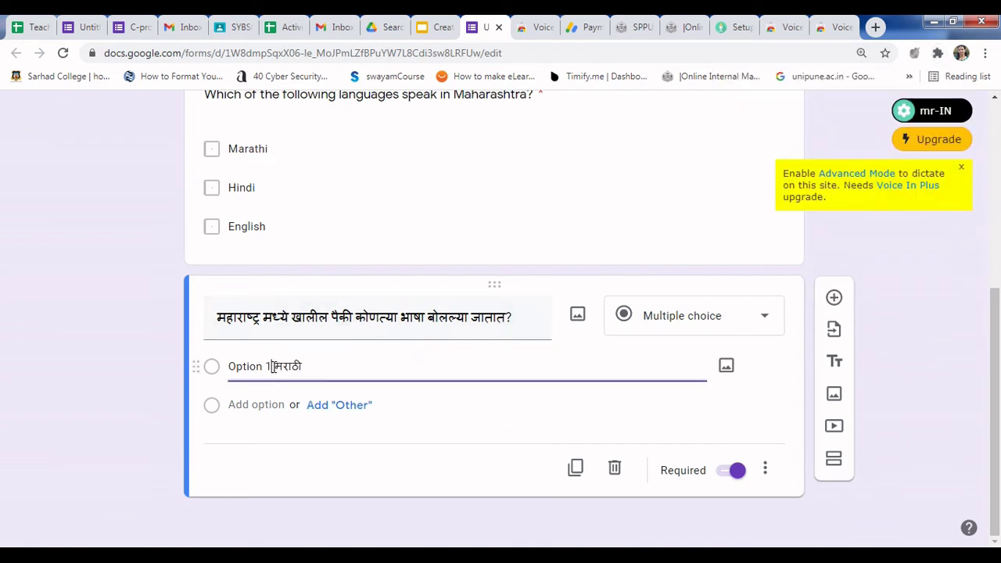
key("BackSpace")
key("BackSpace")
key("BackSpace")
key("BackSpace")
key("BackSpace")
key("BackSpace")
key("BackSpace")
key("BackSpace")
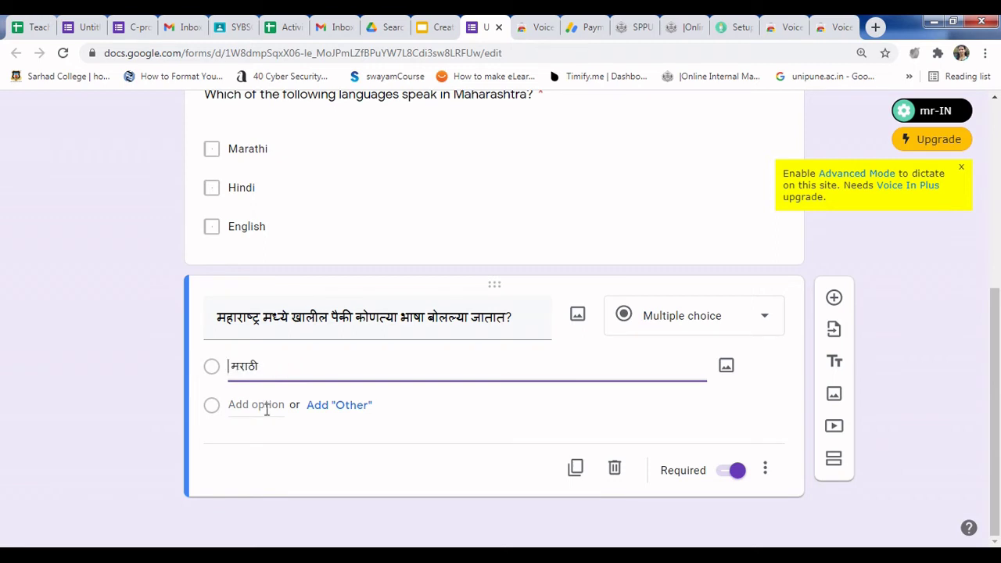
Step: Add a second answer option, dictate "हिंदी" into it and remove the placeholder text "Option 2"
left_click(266, 407)
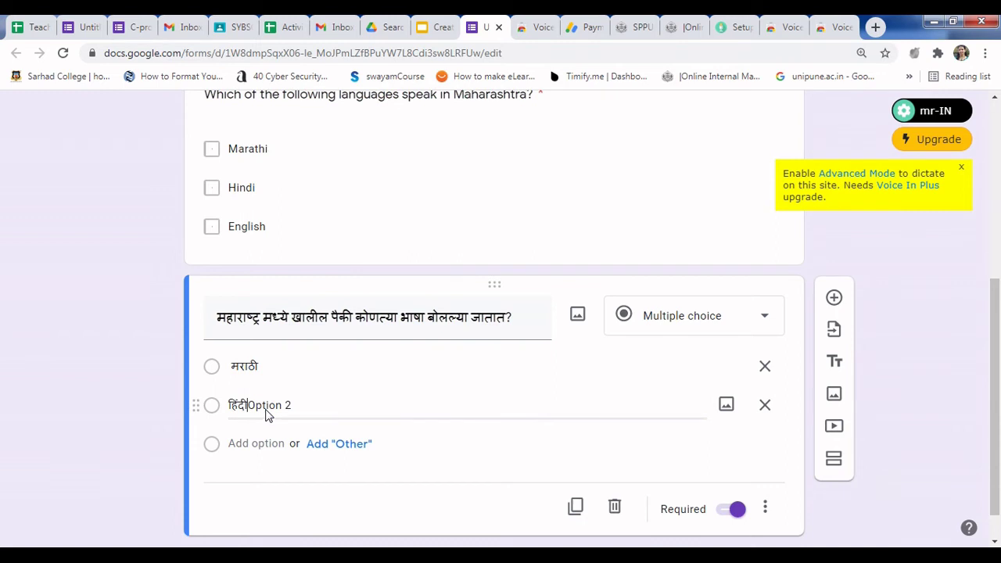
key("Delete")
key("Delete")
key("Delete")
key("Delete")
key("Delete")
key("Delete")
key("Delete")
key("Delete")
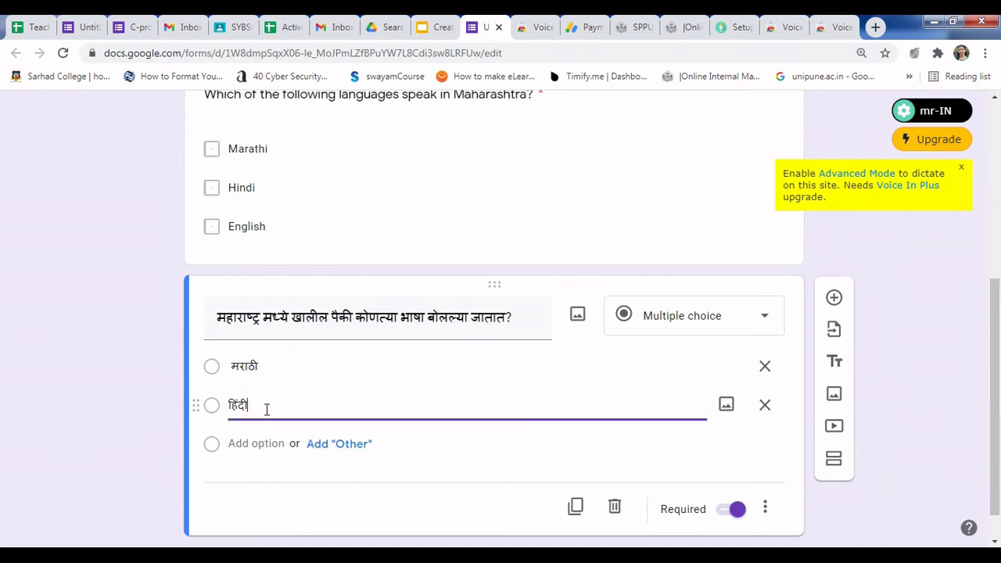
Step: Add a third answer option reading "इंग्रजी" by dictation, remove its placeholder text "Option 3" and stop Voice In
left_click(263, 443)
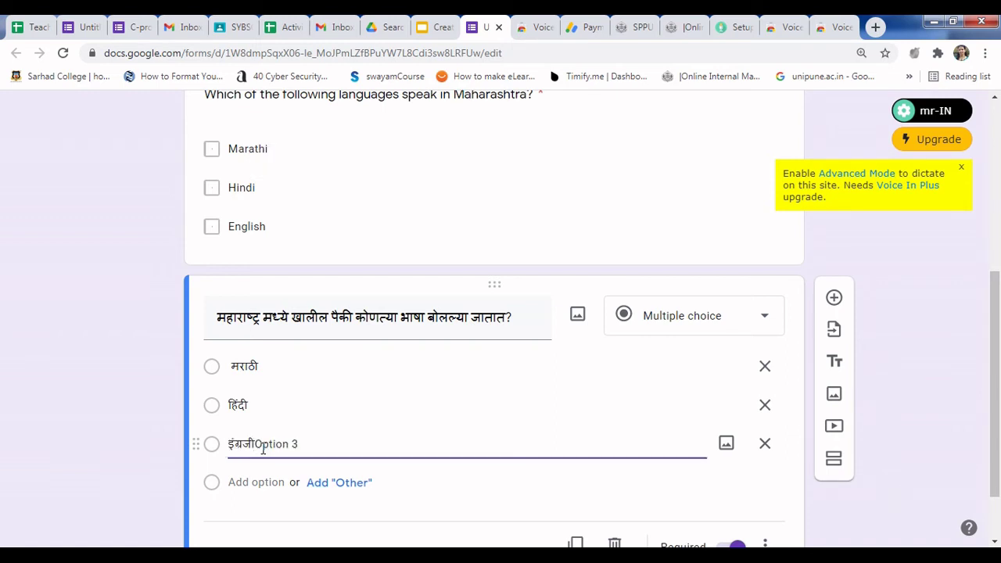
key("Delete")
key("Delete")
key("Delete")
key("Delete")
key("Delete")
key("Delete")
key("Delete")
key("Delete")
left_click(938, 53)
left_click(779, 186)
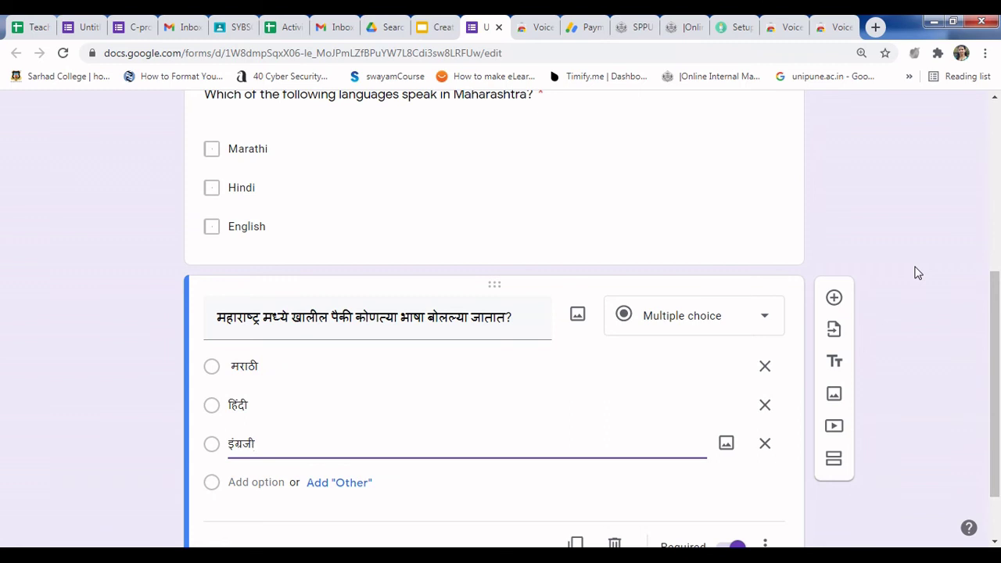
Step: Add a new question below the Marathi question and start Voice In dictation in it
scroll(930, 313, "down", 1)
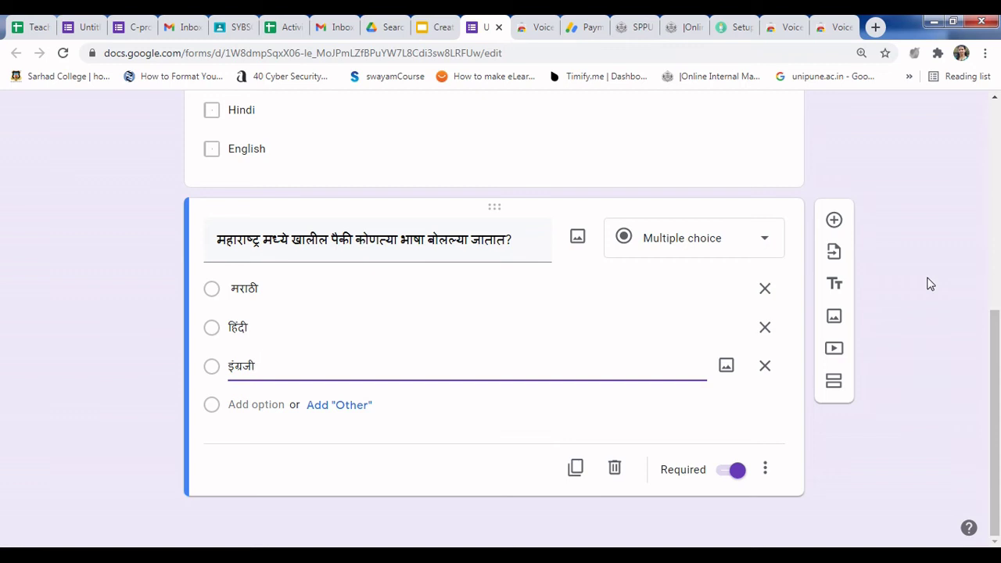
left_click(833, 222)
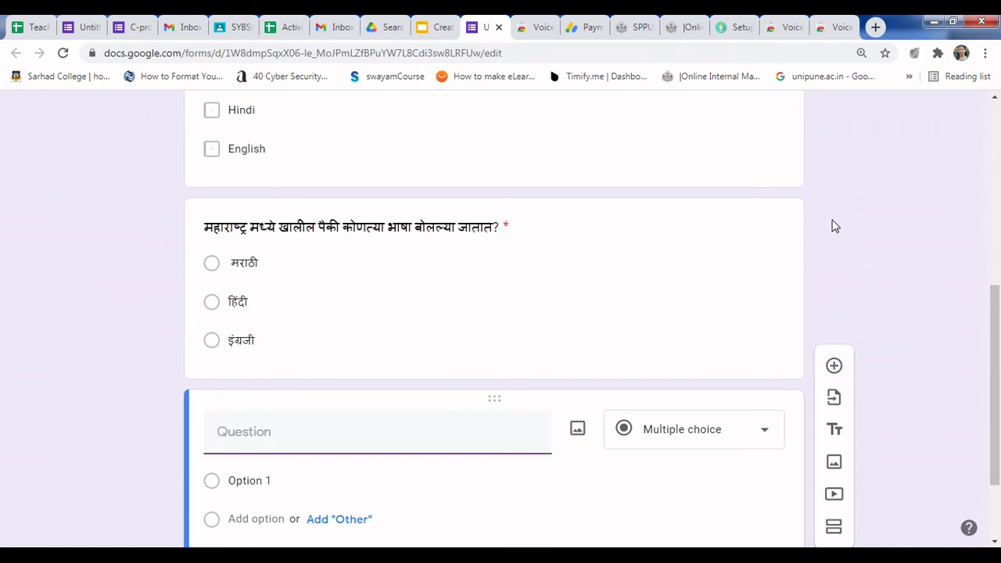
left_click(938, 53)
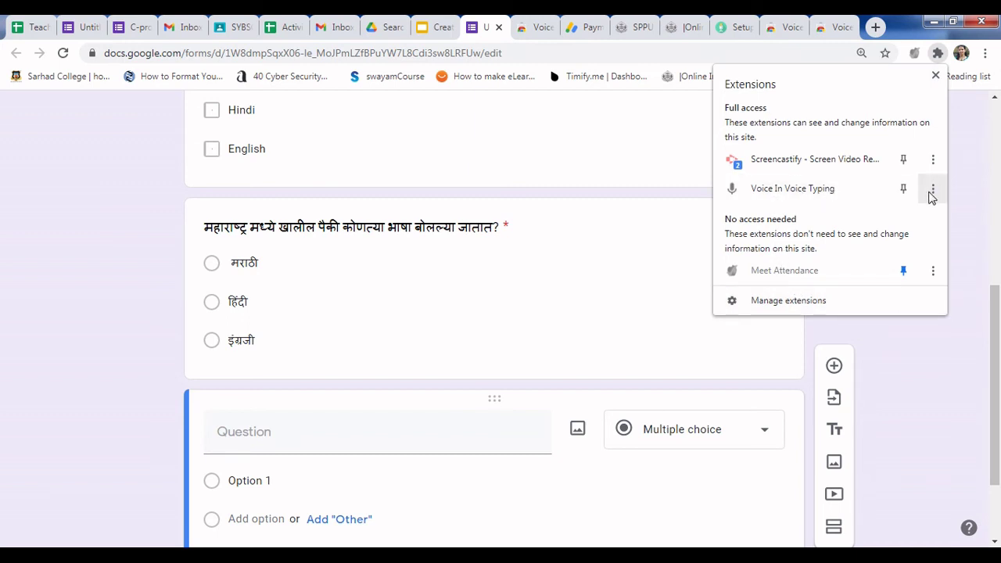
left_click(829, 192)
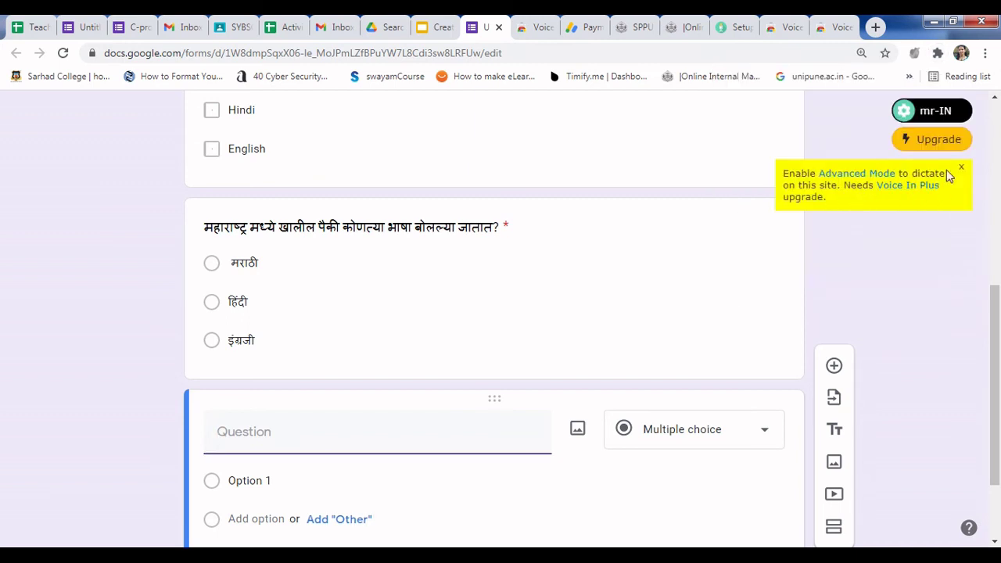
Step: Change the Voice In dictation language to Hindi (India) and close the settings
left_click(904, 112)
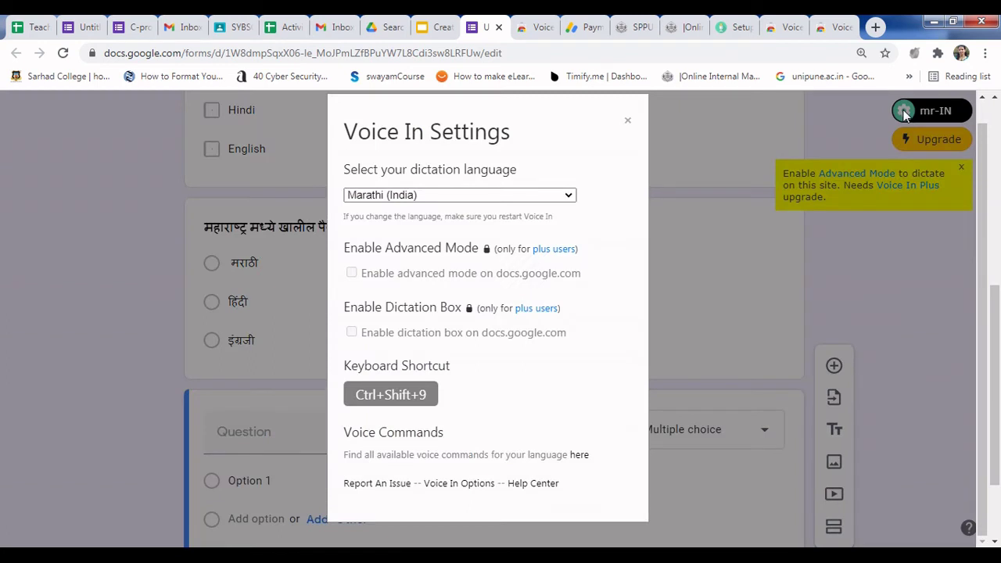
left_click(523, 195)
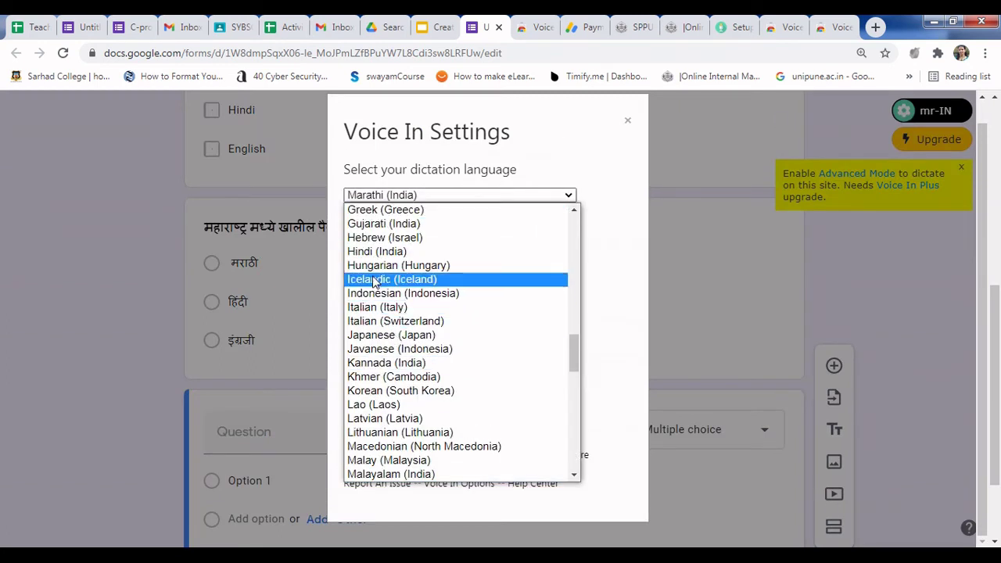
left_click(381, 252)
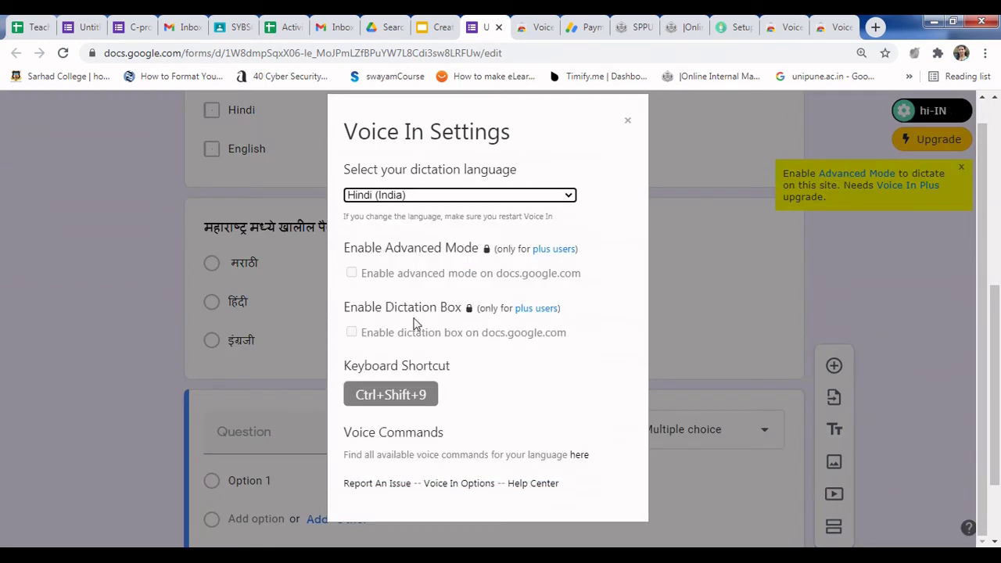
left_click(628, 120)
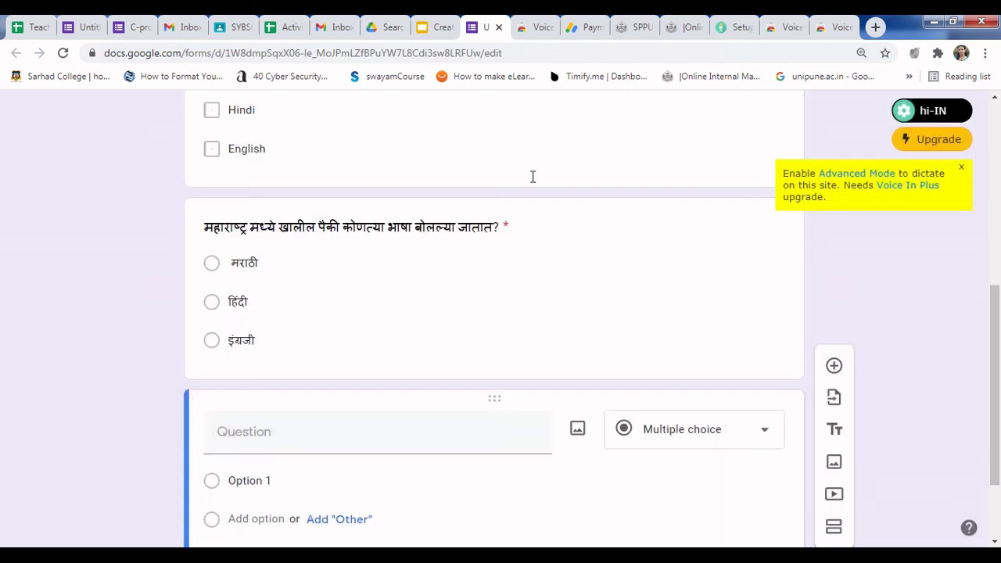
Step: Dictate the question "महाराष्ट्र में कौन सी भाषाएं बोली जाती है", add a question mark, and replace its "Option 1" text with a dictated "मराठी"
left_click(263, 444)
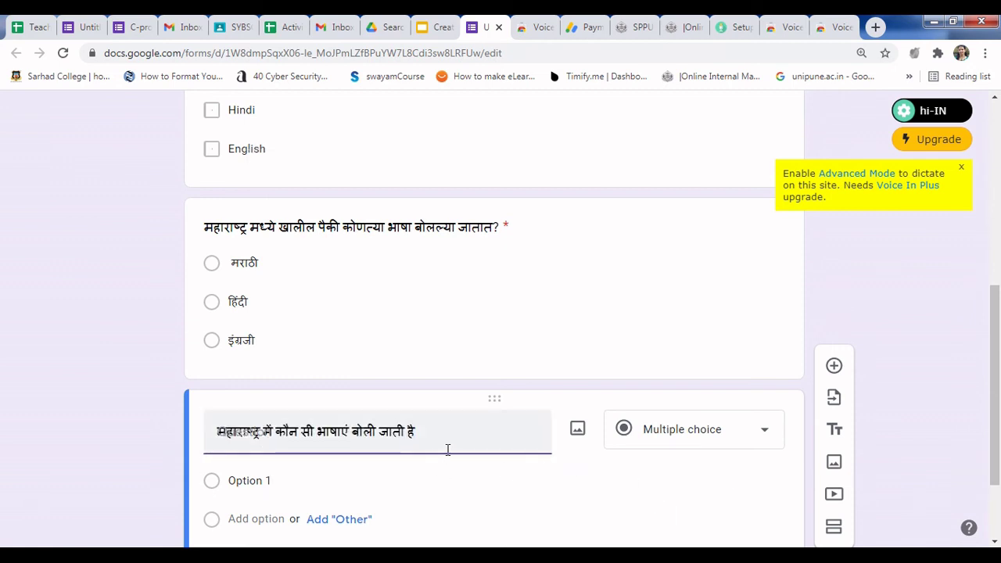
type("?")
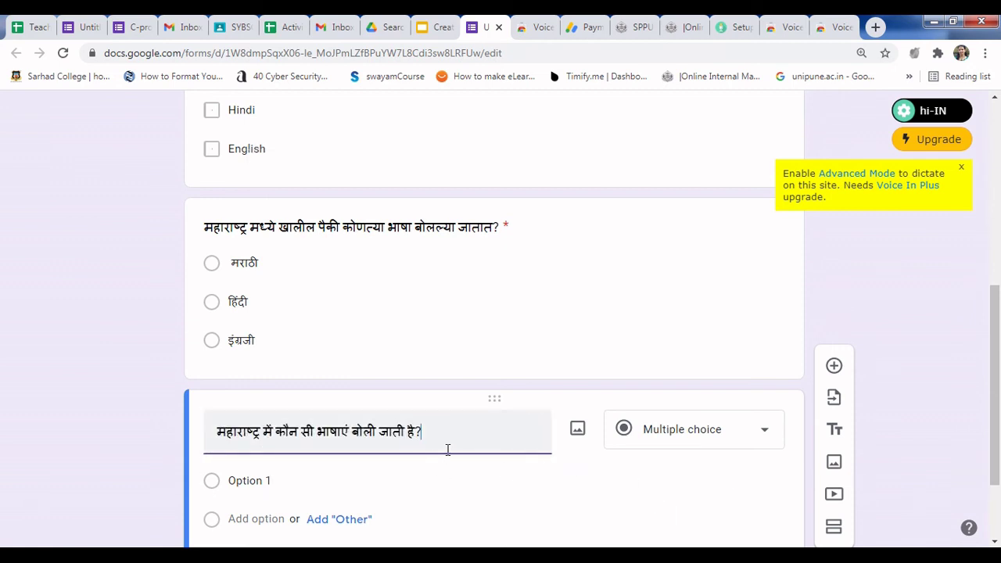
left_click(279, 473)
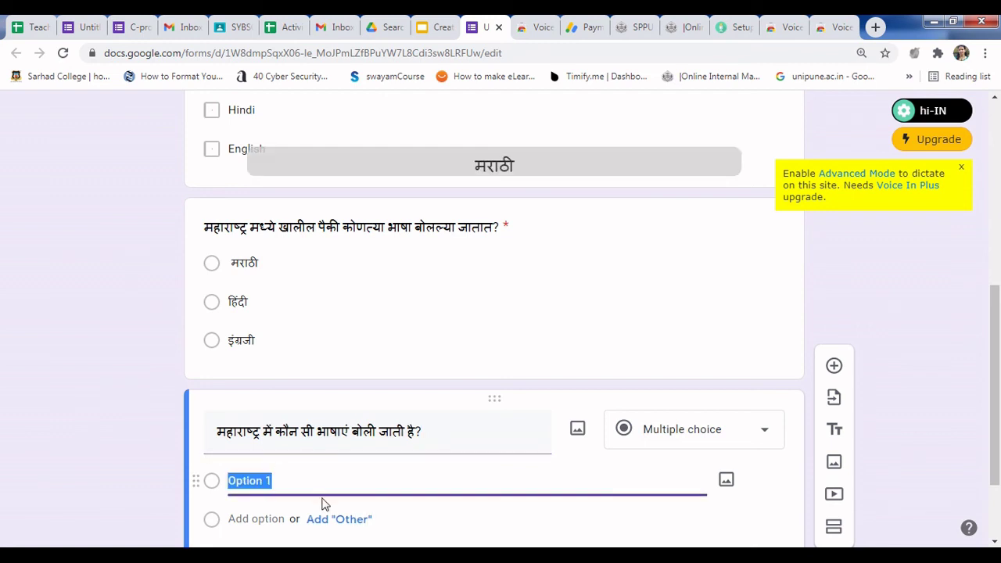
key("Delete")
key("Delete")
key("Delete")
key("Delete")
key("Delete")
key("Delete")
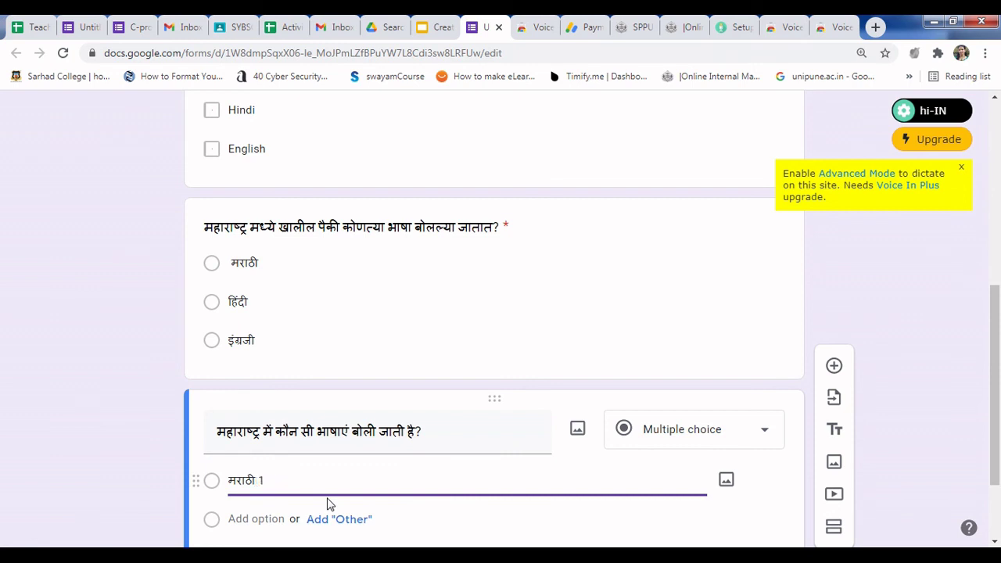
Step: Add a second option to the Hindi question, dictate "हिंदी" into it and remove the placeholder text "Option 2"
scroll(316, 504, "down", 1)
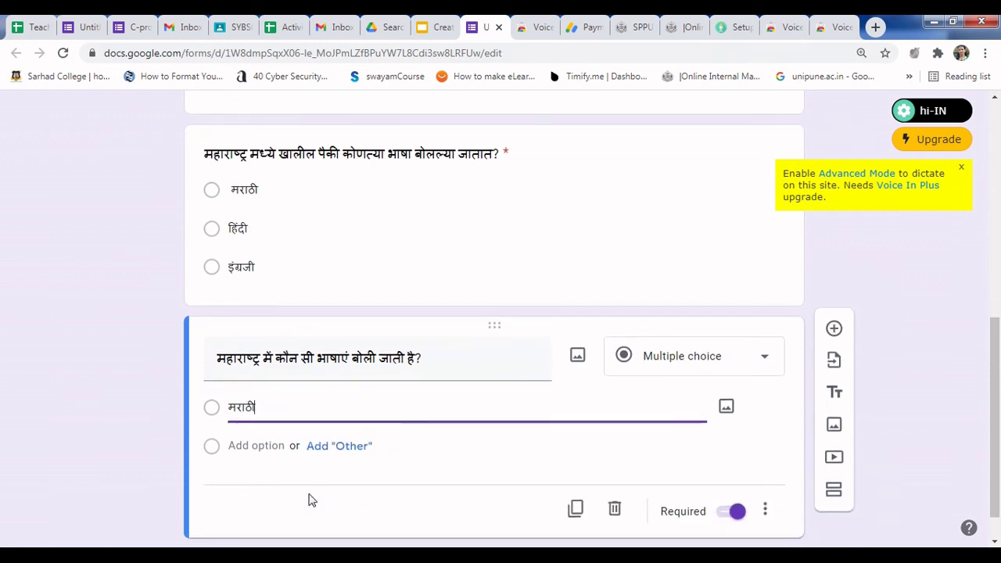
left_click(255, 443)
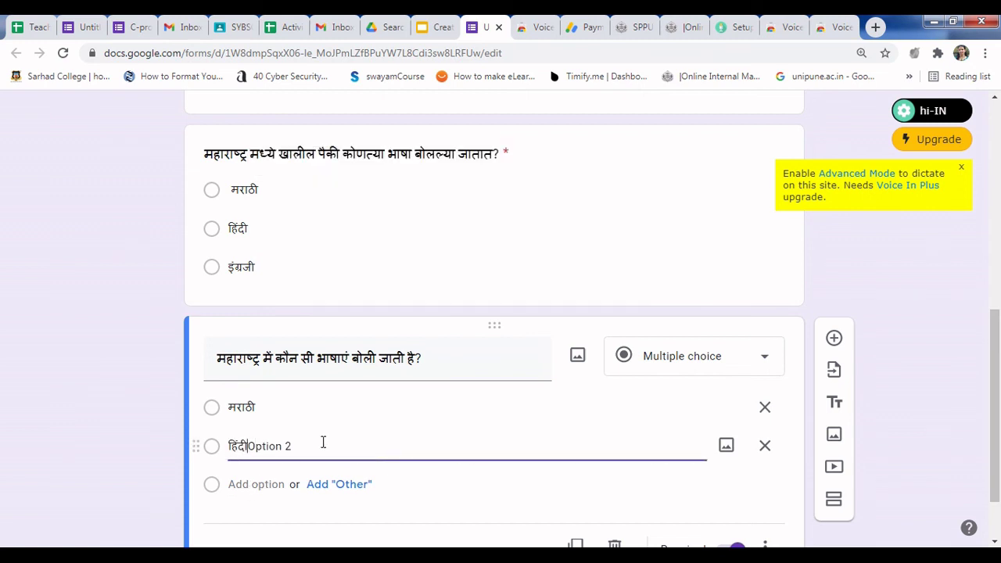
key("Delete")
key("Delete")
key("Delete")
key("Delete")
key("Delete")
key("Delete")
key("Delete")
key("Delete")
Step: Add a third option reading "अंग्रेजी" by dictation, remove its placeholder text "Option 3" and stop Voice In
left_click(247, 484)
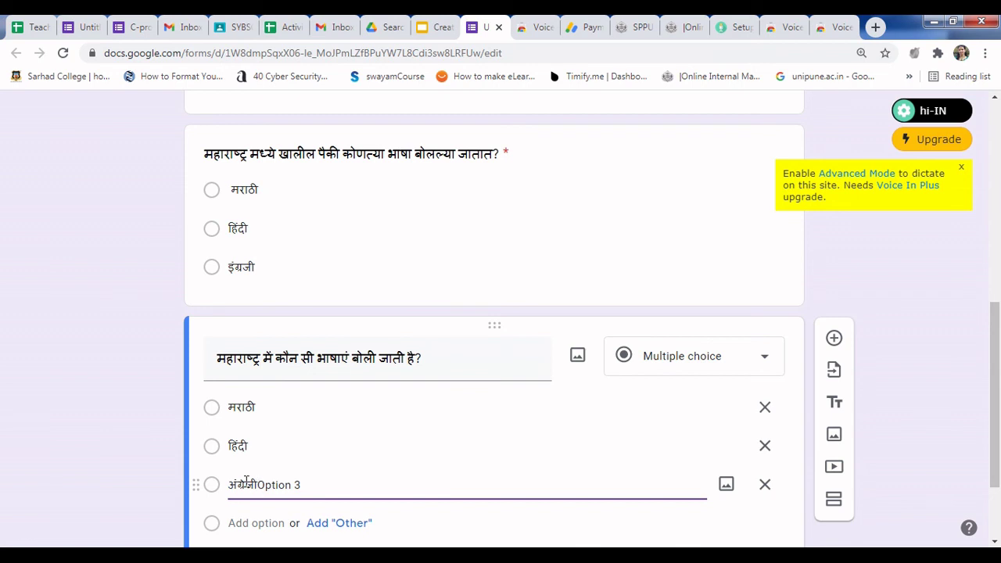
key("shift+End")
key("Delete")
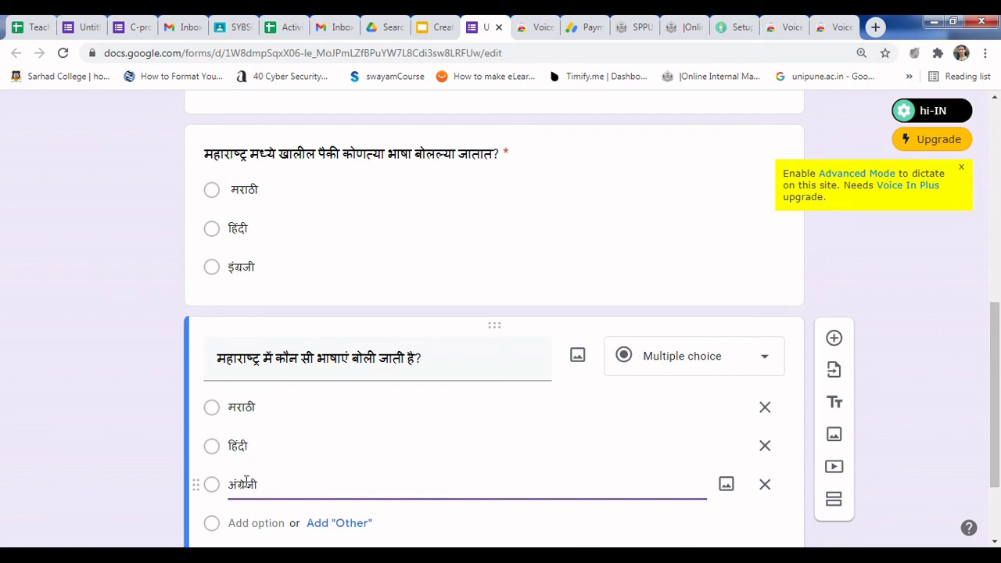
left_click(939, 55)
left_click(732, 188)
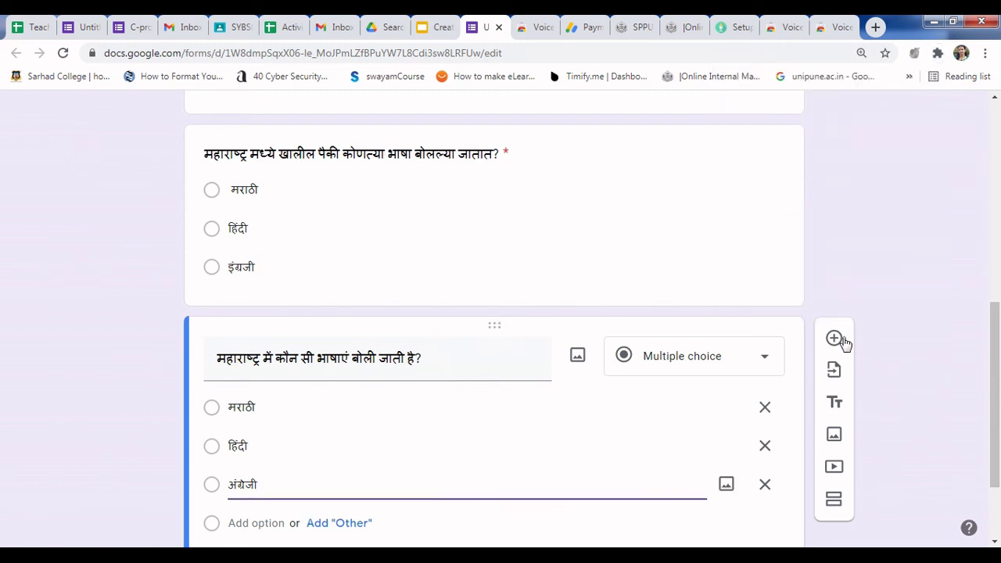
Step: Change the answer type of the Marathi question from multiple choice to Checkboxes
scroll(404, 362, "up", 4)
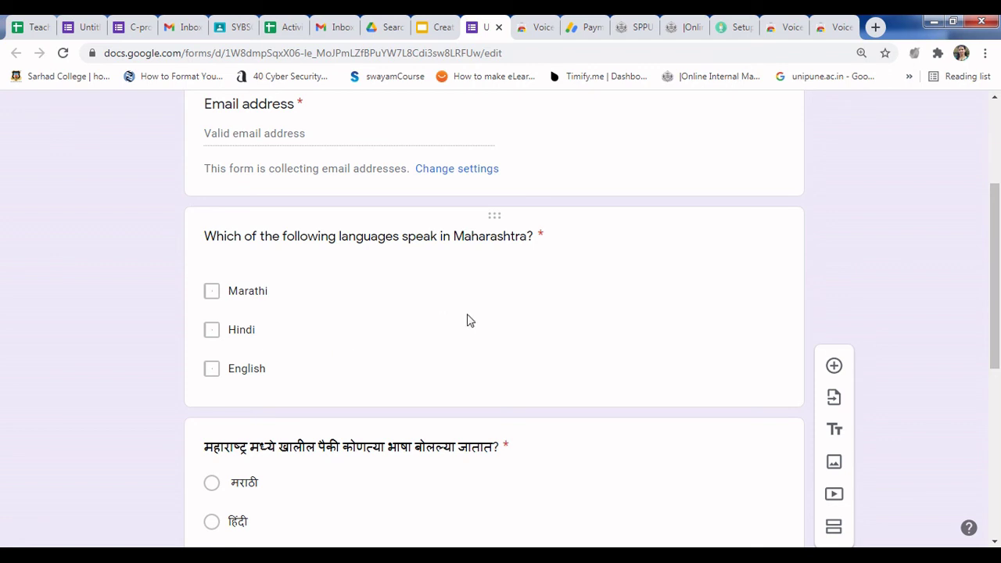
scroll(923, 352, "down", 3)
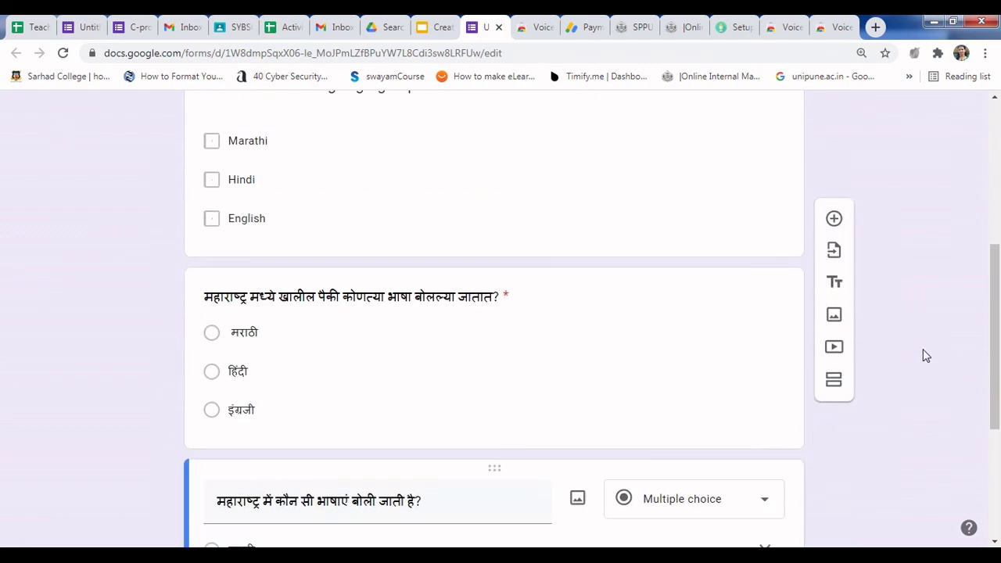
scroll(923, 351, "up", 2)
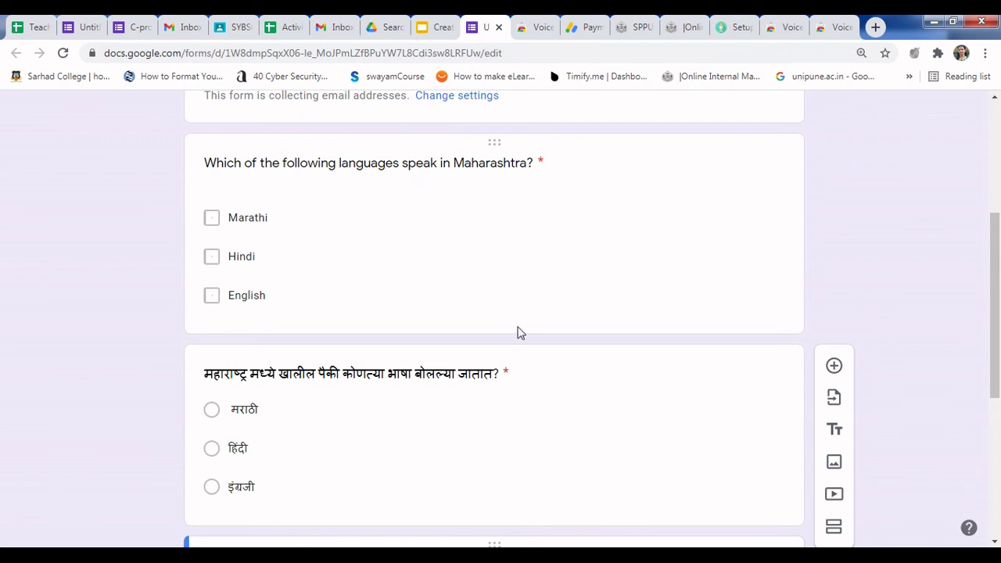
scroll(419, 268, "down", 1)
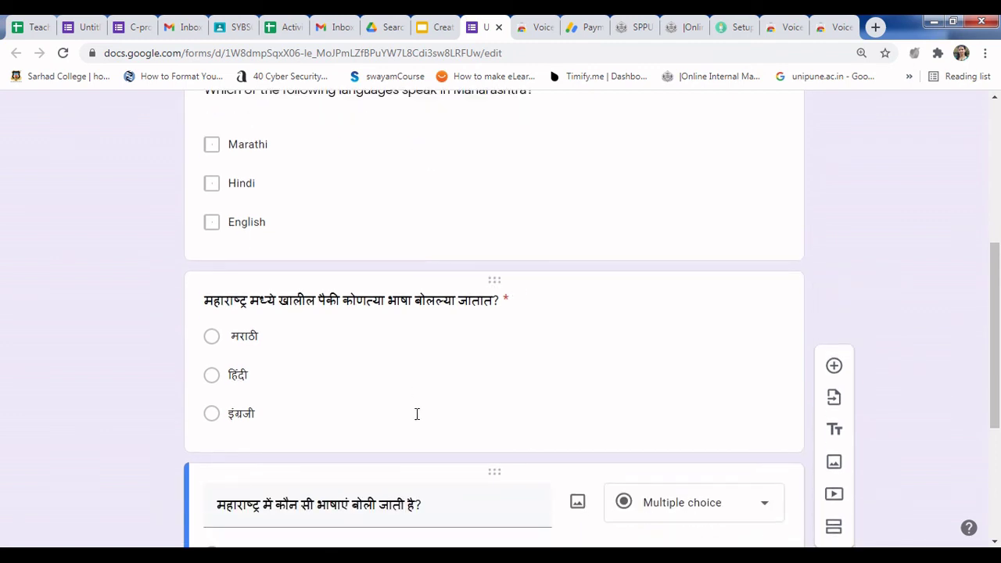
left_click(418, 373)
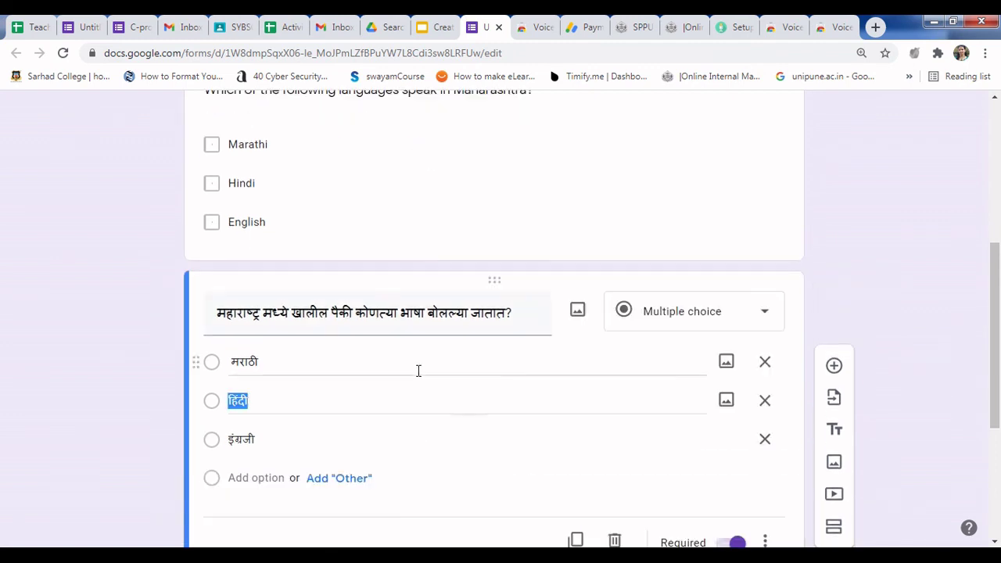
left_click(766, 313)
left_click(690, 267)
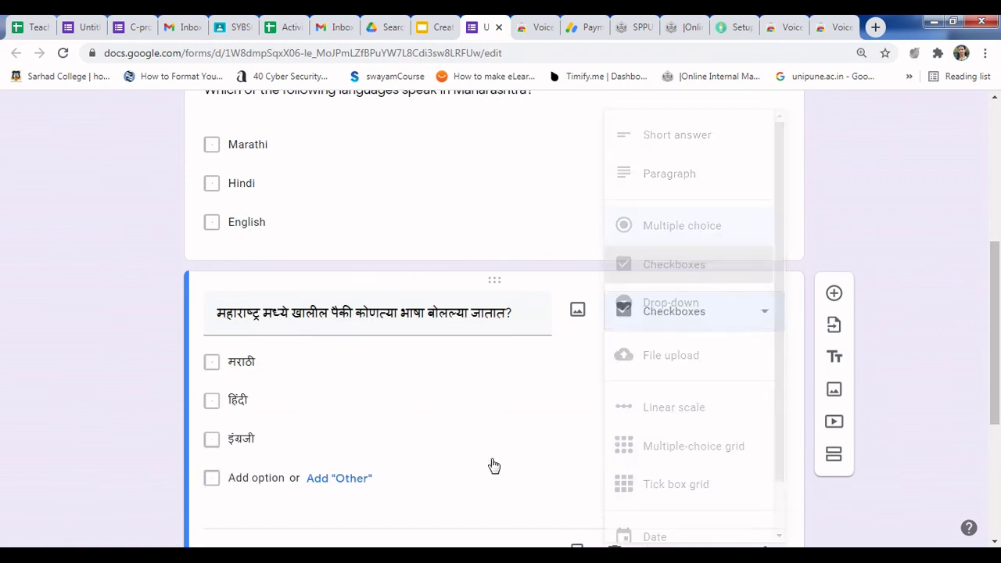
Step: Change the answer type of the Hindi question about Maharashtra's languages to Checkboxes
left_click(491, 476)
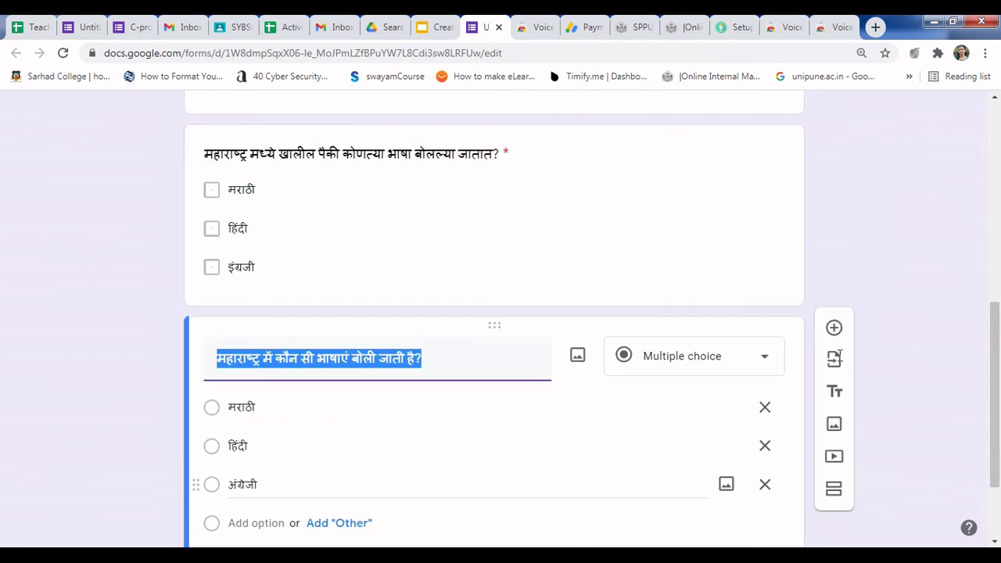
left_click(764, 362)
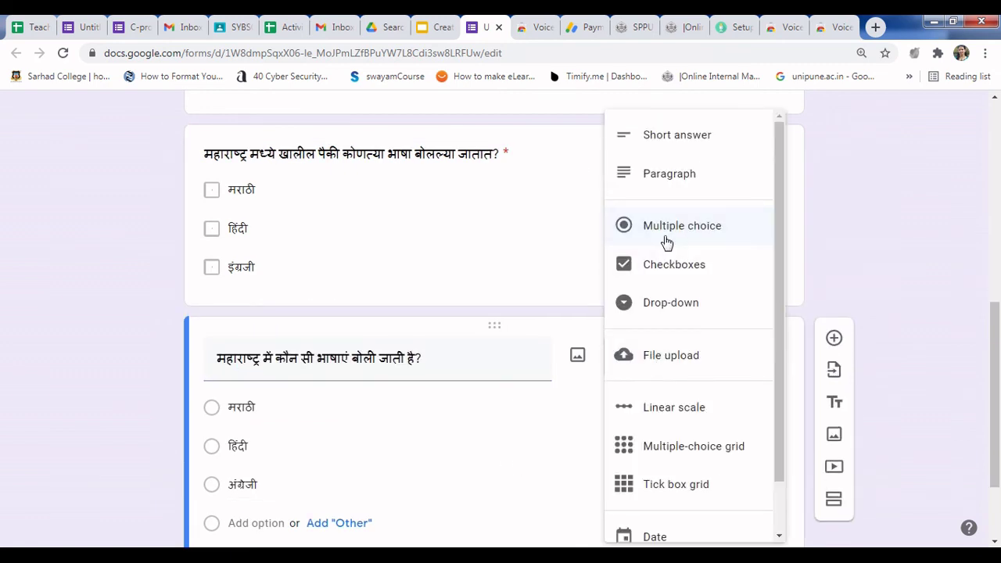
left_click(677, 266)
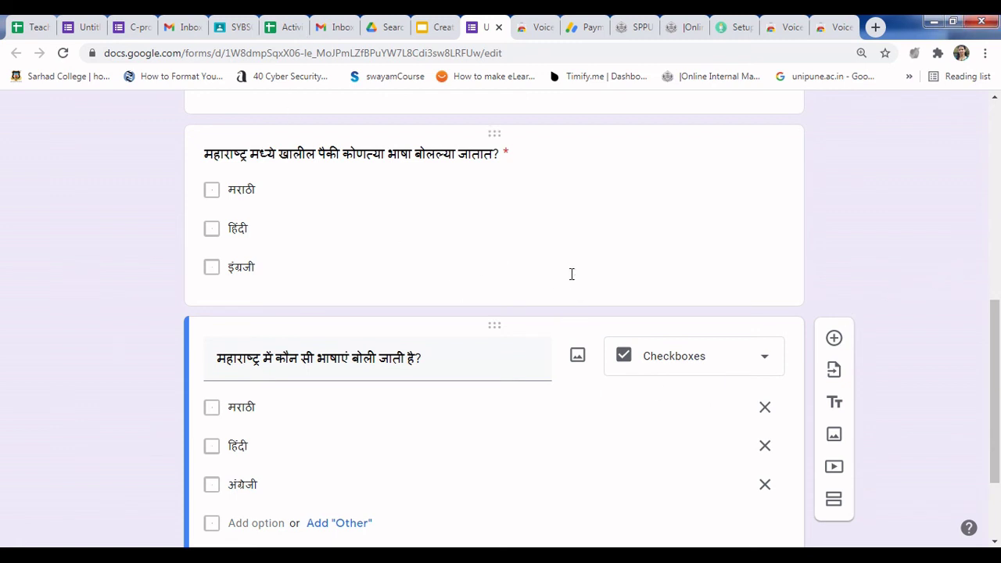
scroll(572, 275, "up", 1)
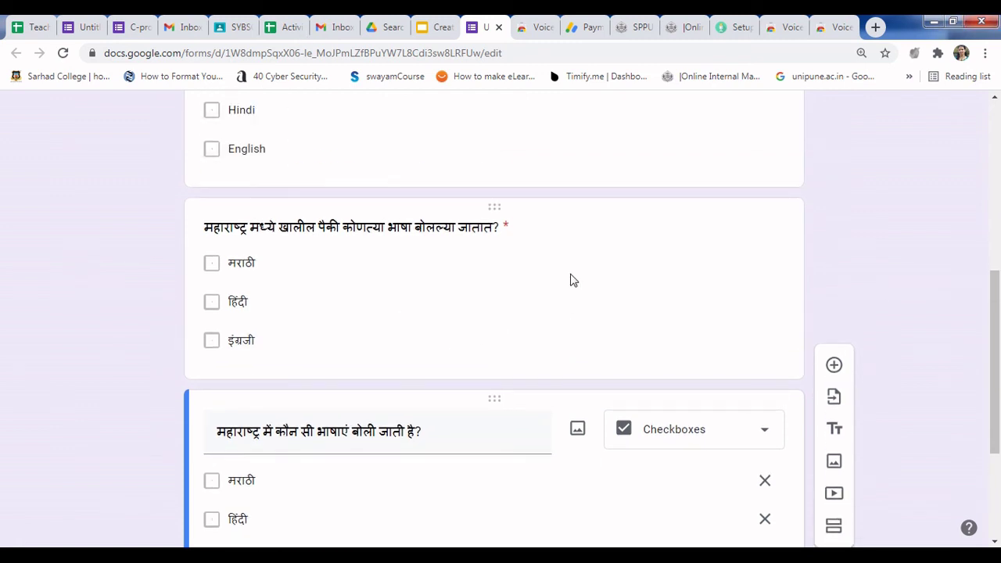